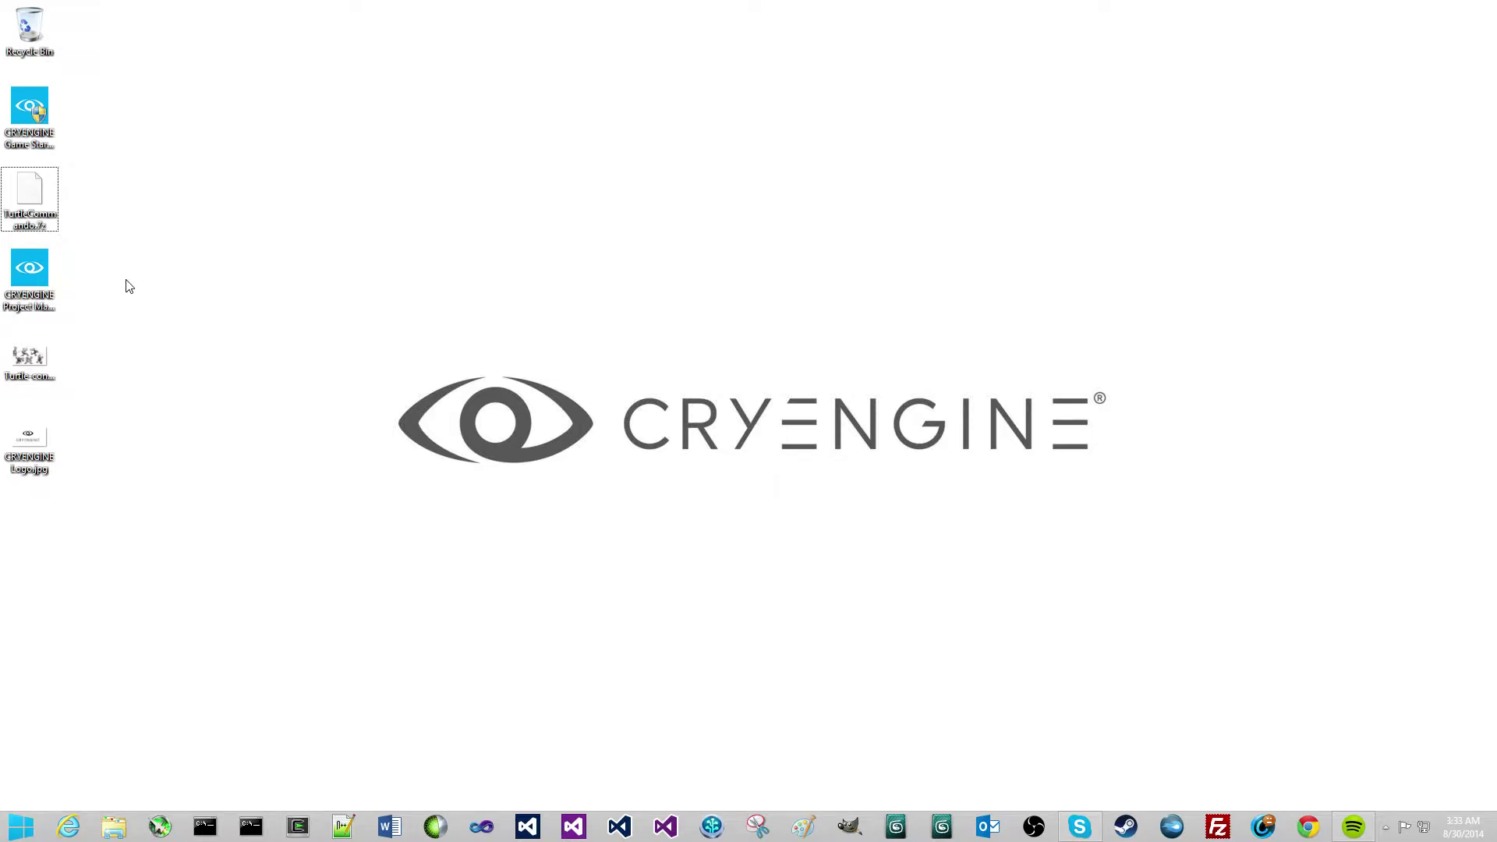
Launch CRYENGINE Project Manager from its desktop shortcut
left_click(44, 278)
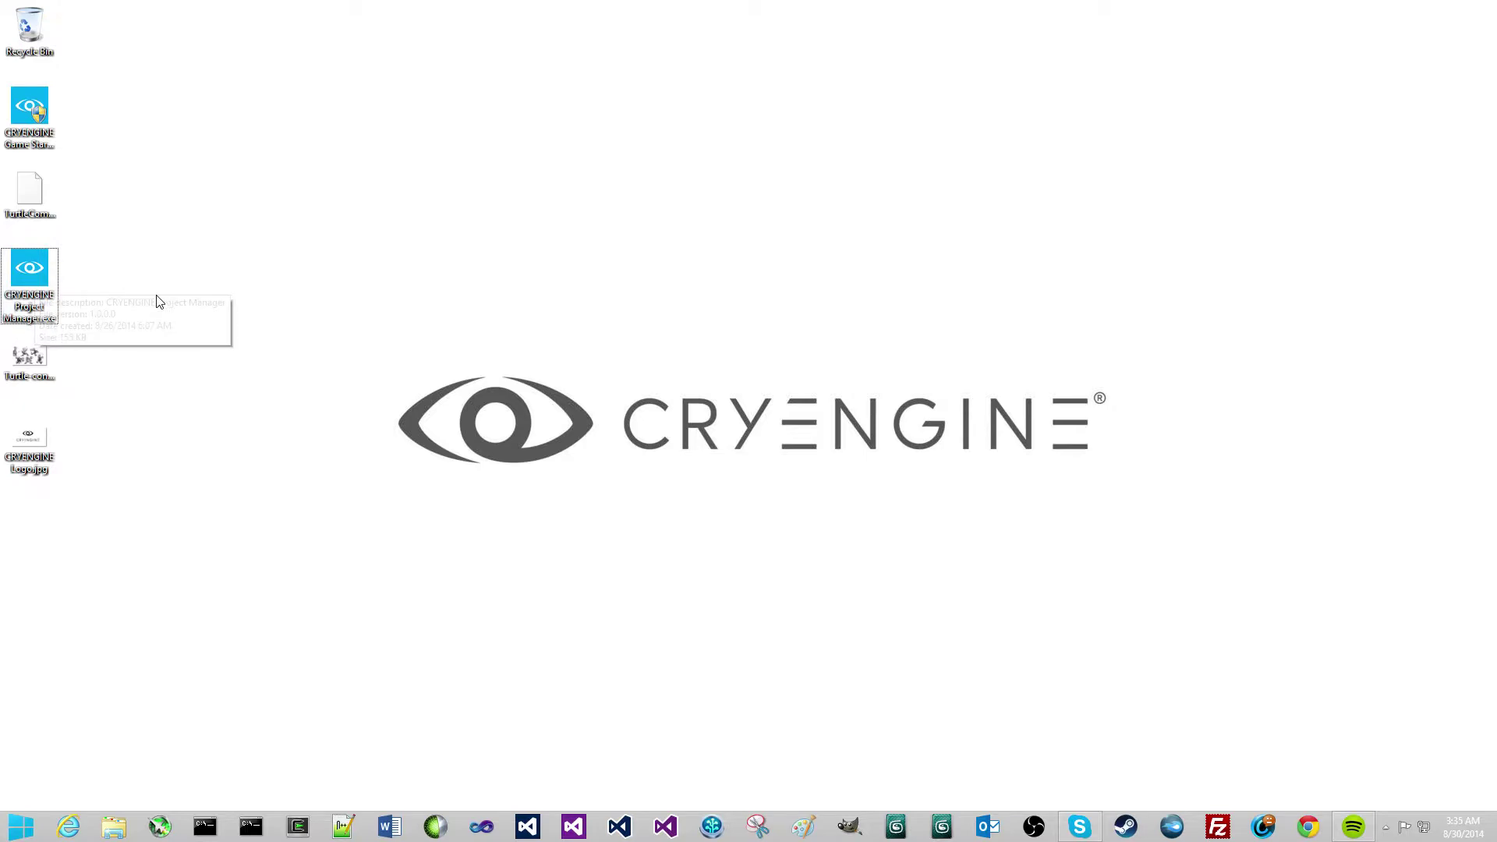
double_click(30, 273)
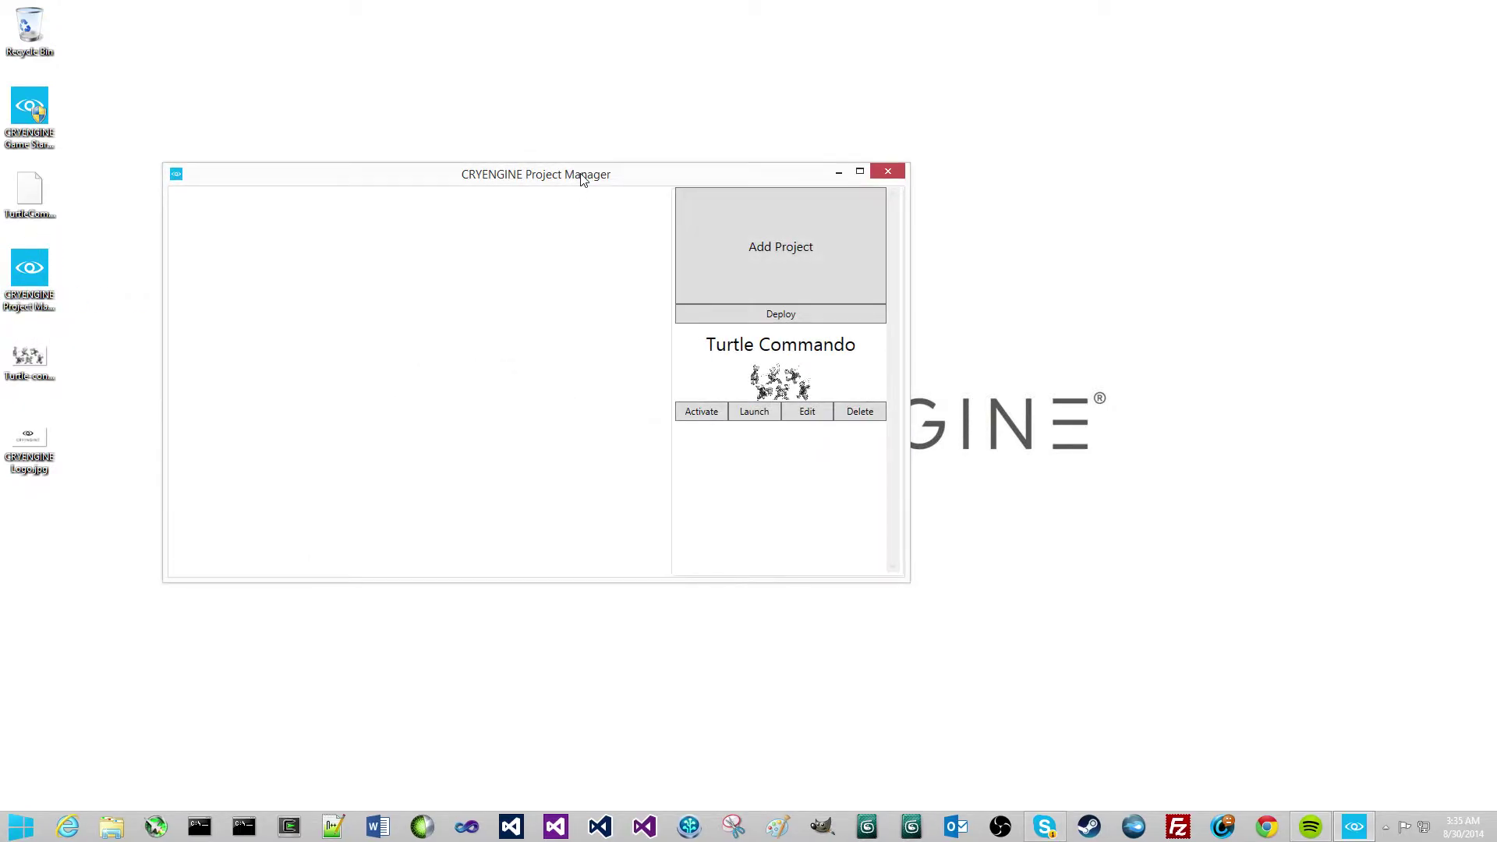
left_click_drag(582, 176, 813, 171)
Show the Turtle Commando project's details and start its Project Deployment Wizard
left_click(1013, 347)
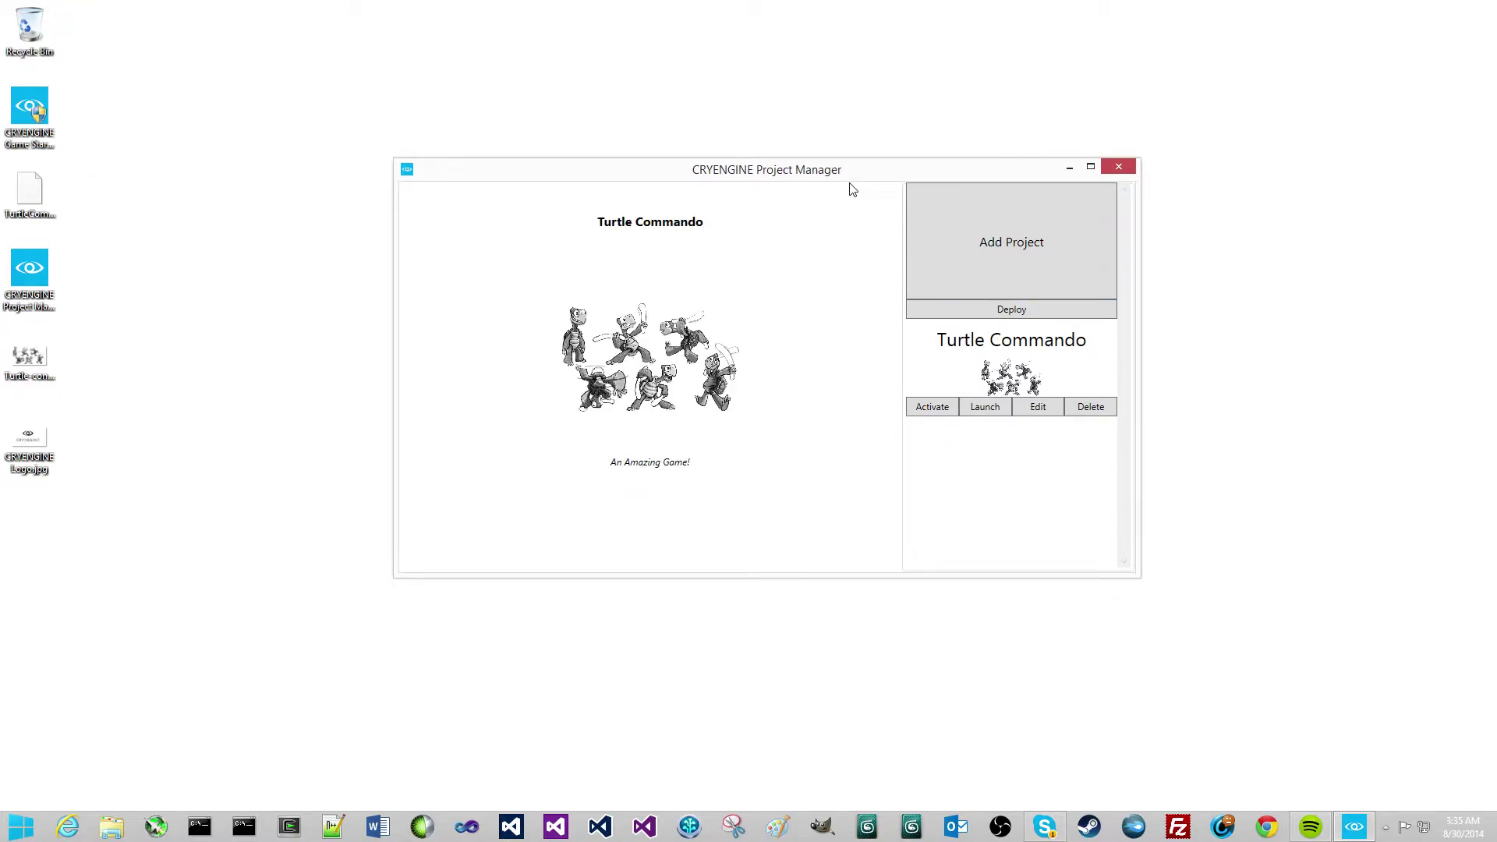
left_click_drag(858, 174, 833, 137)
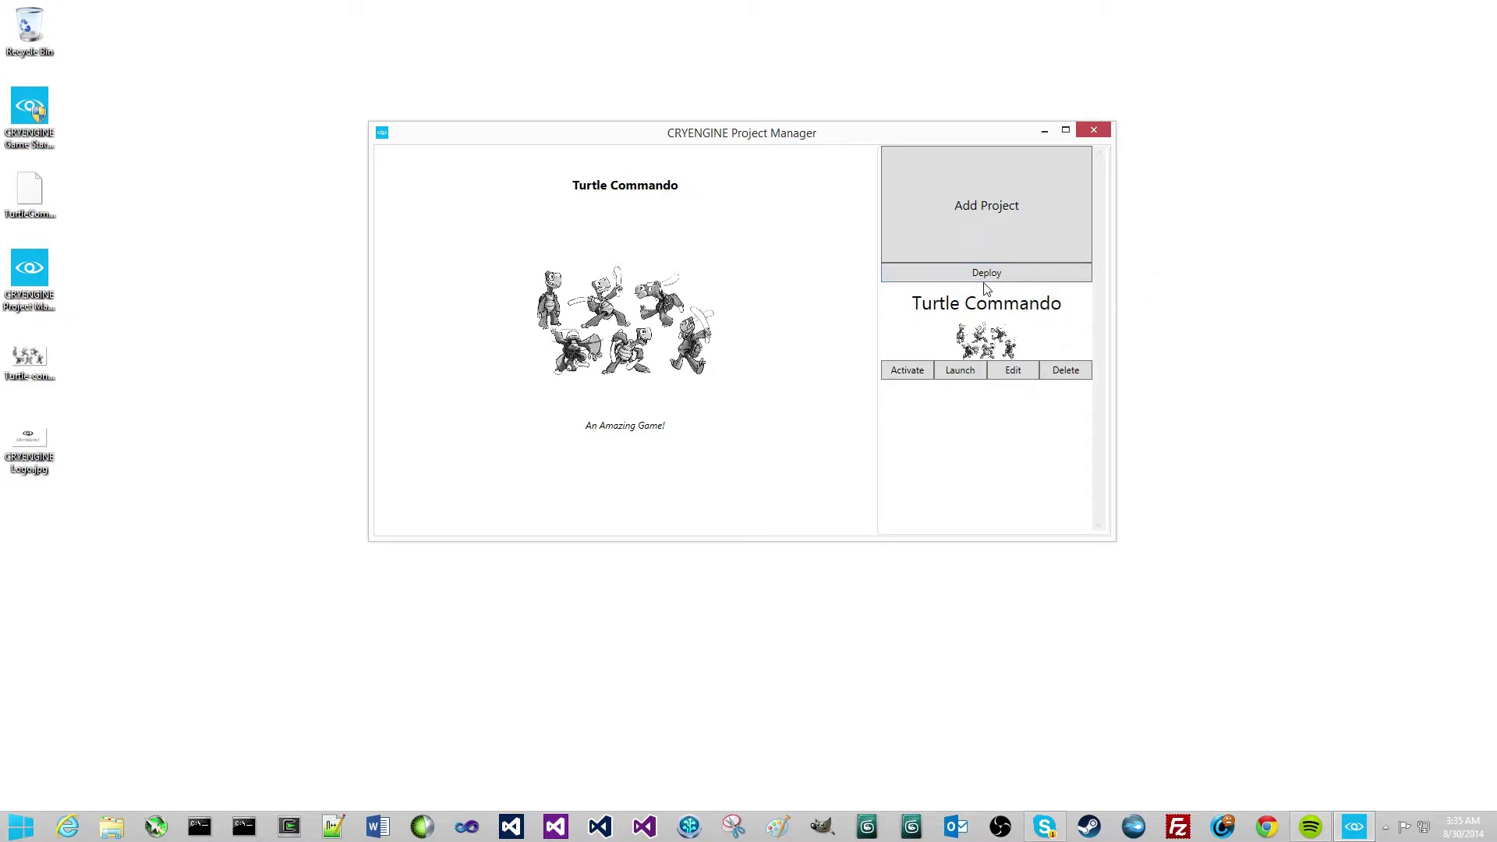
left_click(935, 285)
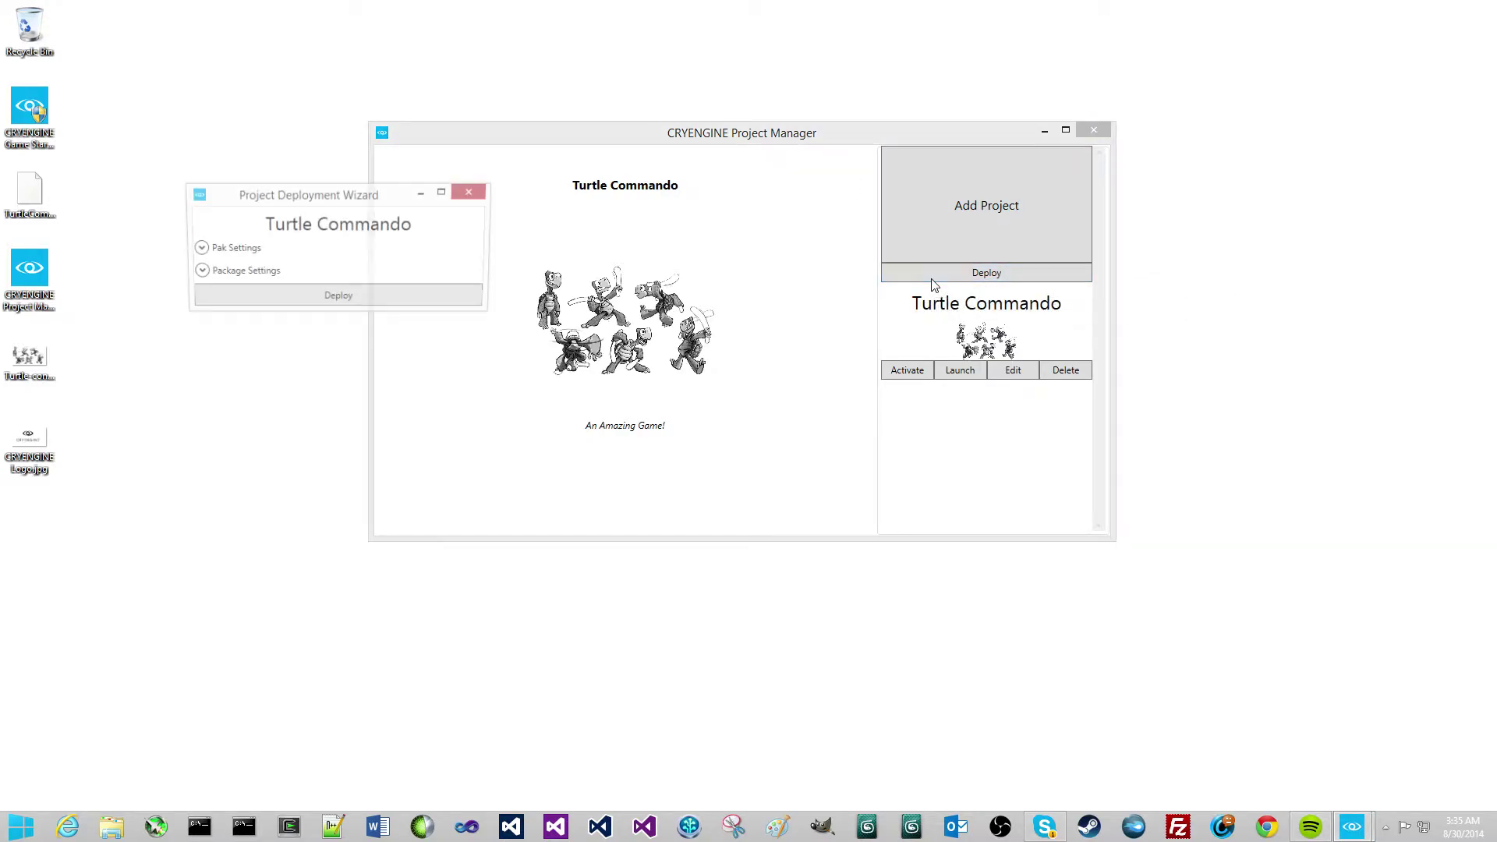
left_click_drag(343, 194, 310, 207)
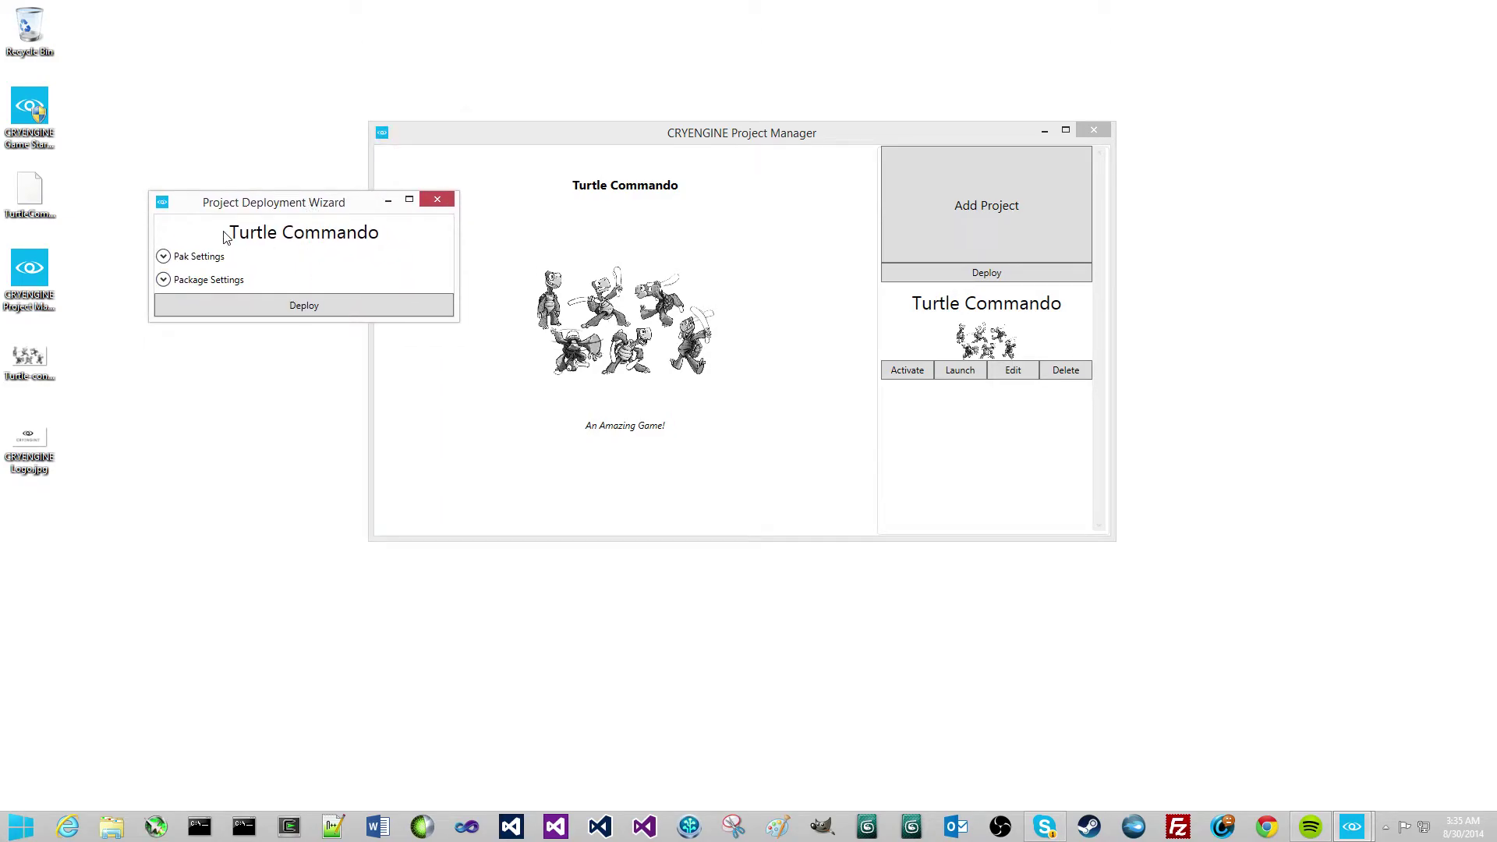
Expand Pak Settings, enable encryption and generate several encryption keys
left_click(163, 257)
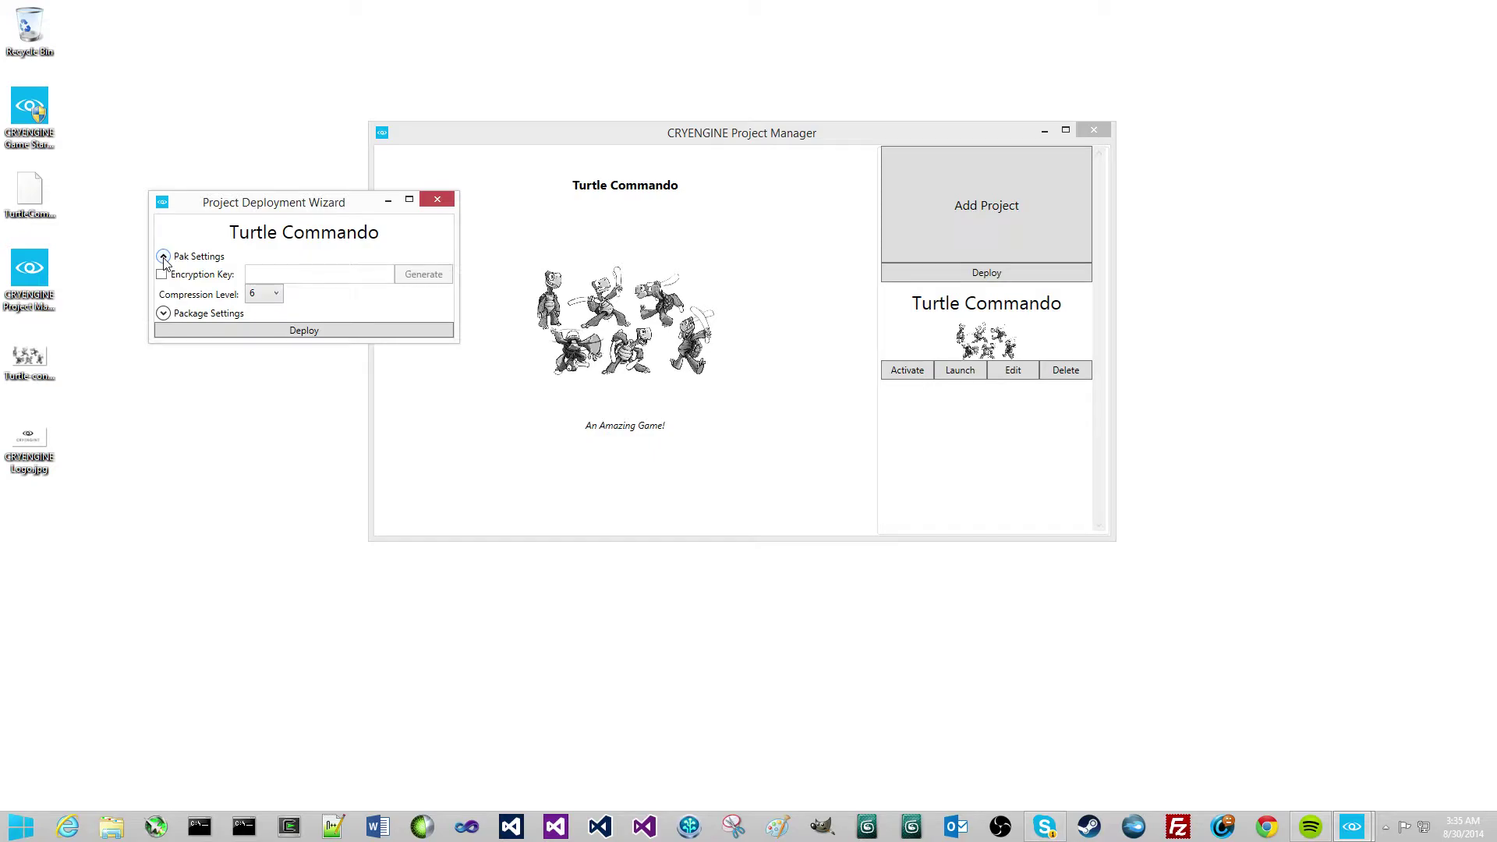
left_click(163, 257)
left_click(163, 257)
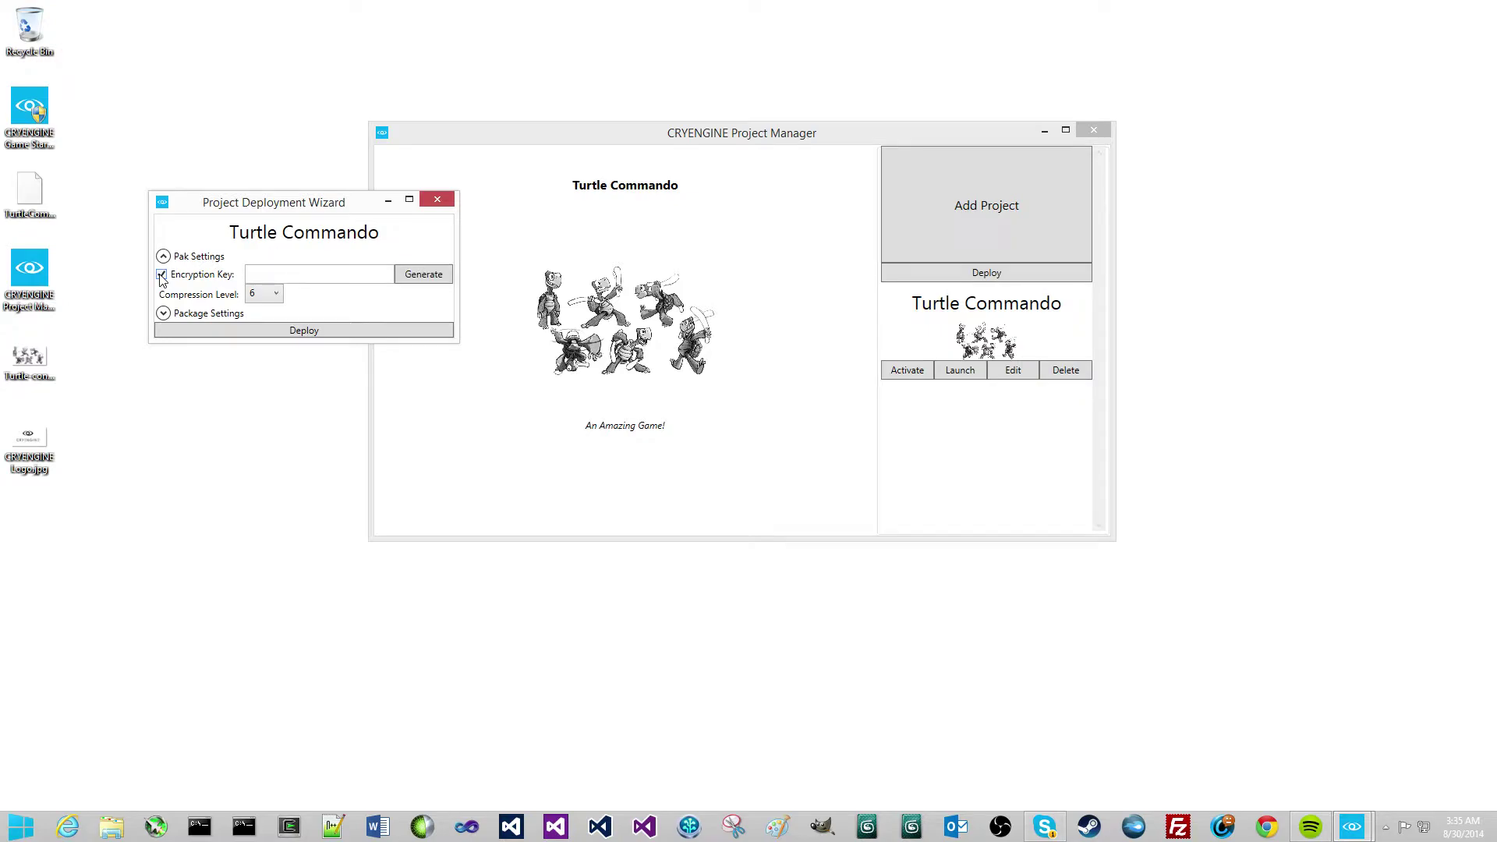
left_click(162, 276)
left_click(427, 278)
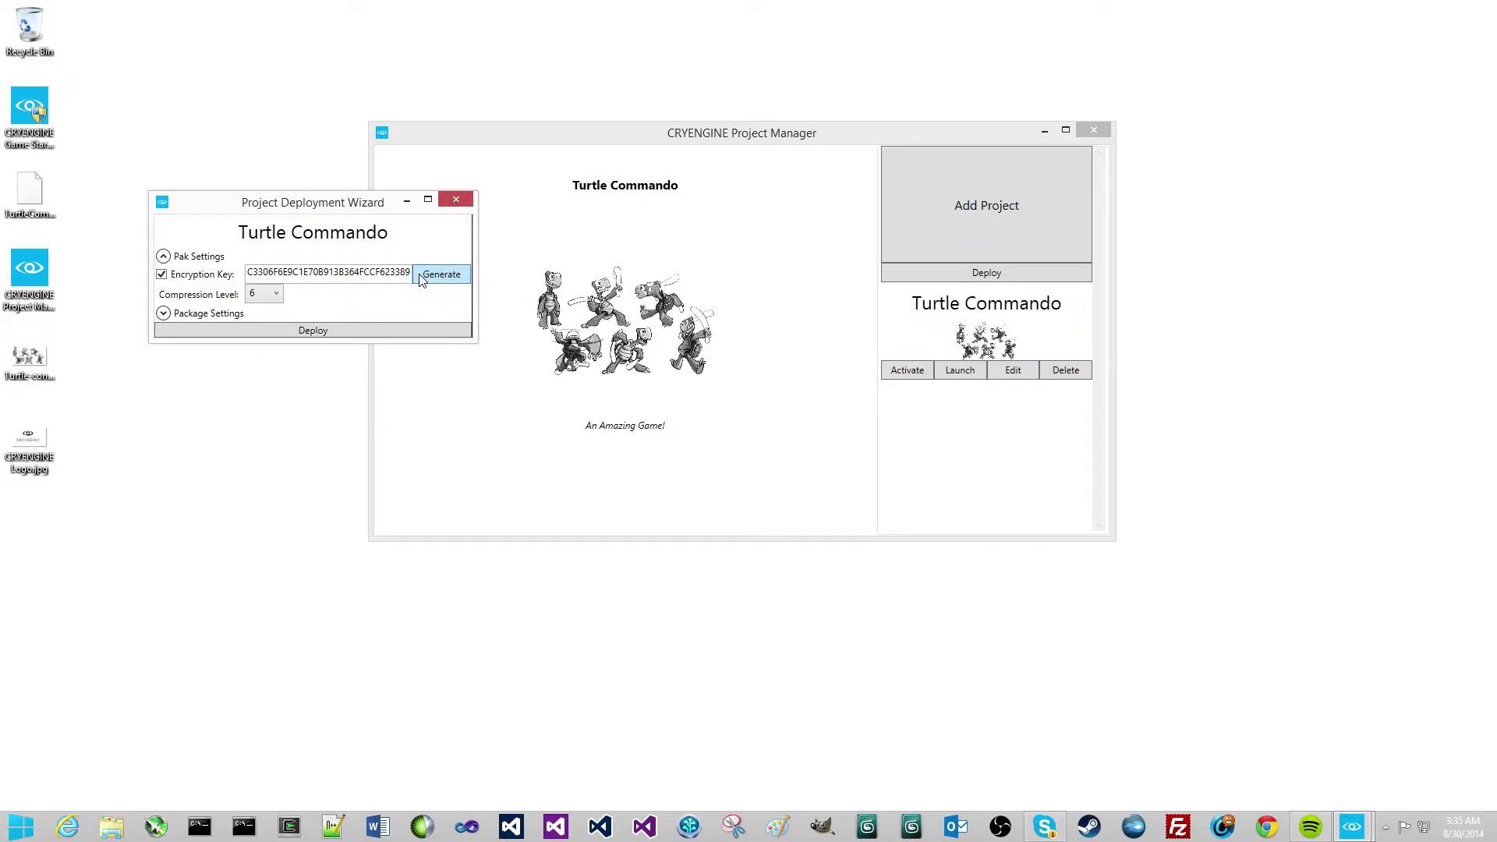
left_click(432, 280)
left_click(435, 280)
left_click(434, 280)
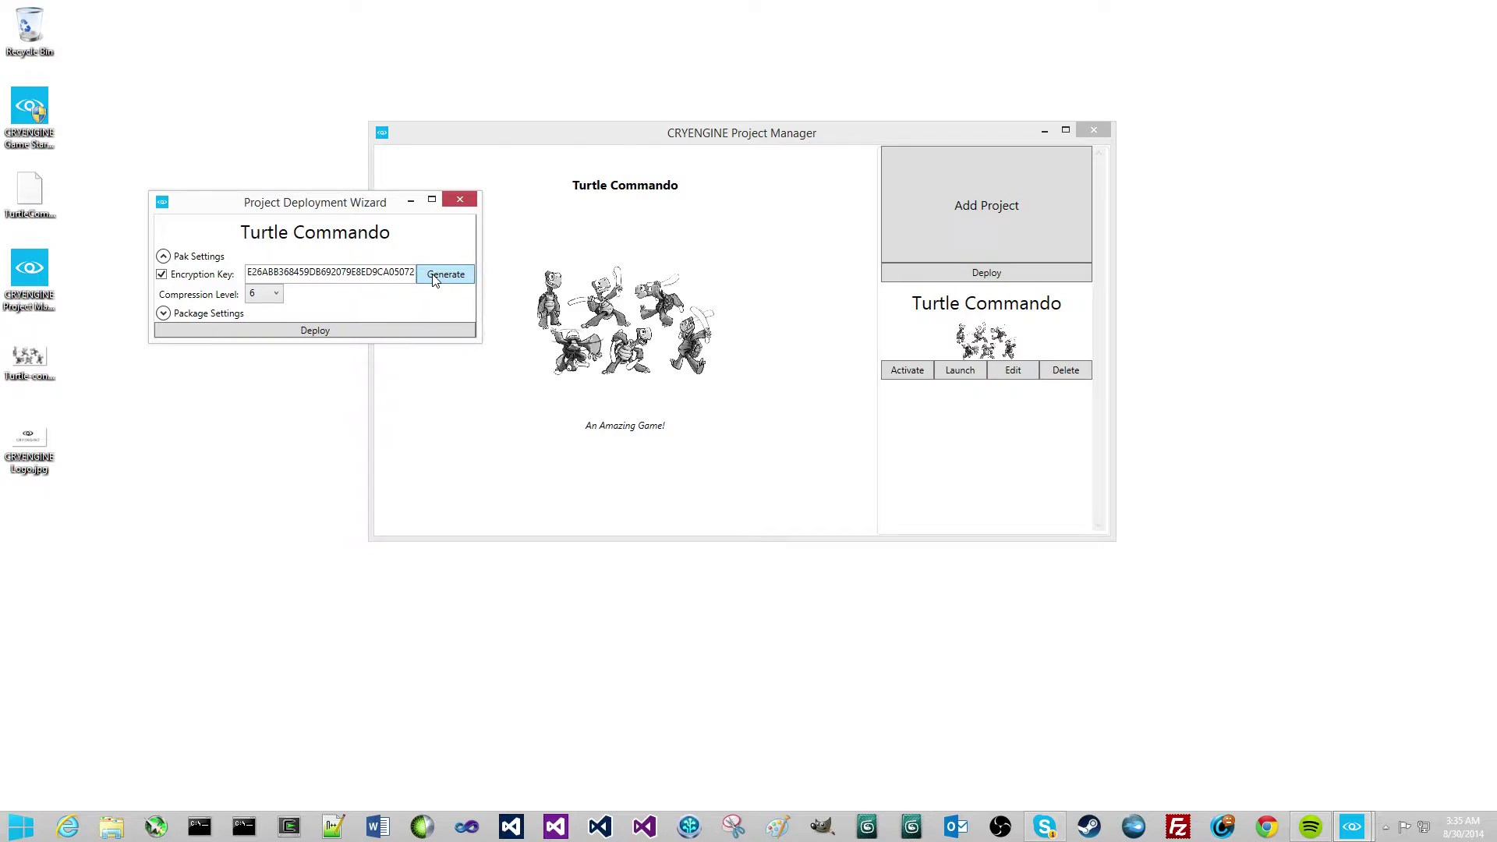
left_click(435, 280)
left_click(435, 280)
left_click(434, 279)
left_click(434, 280)
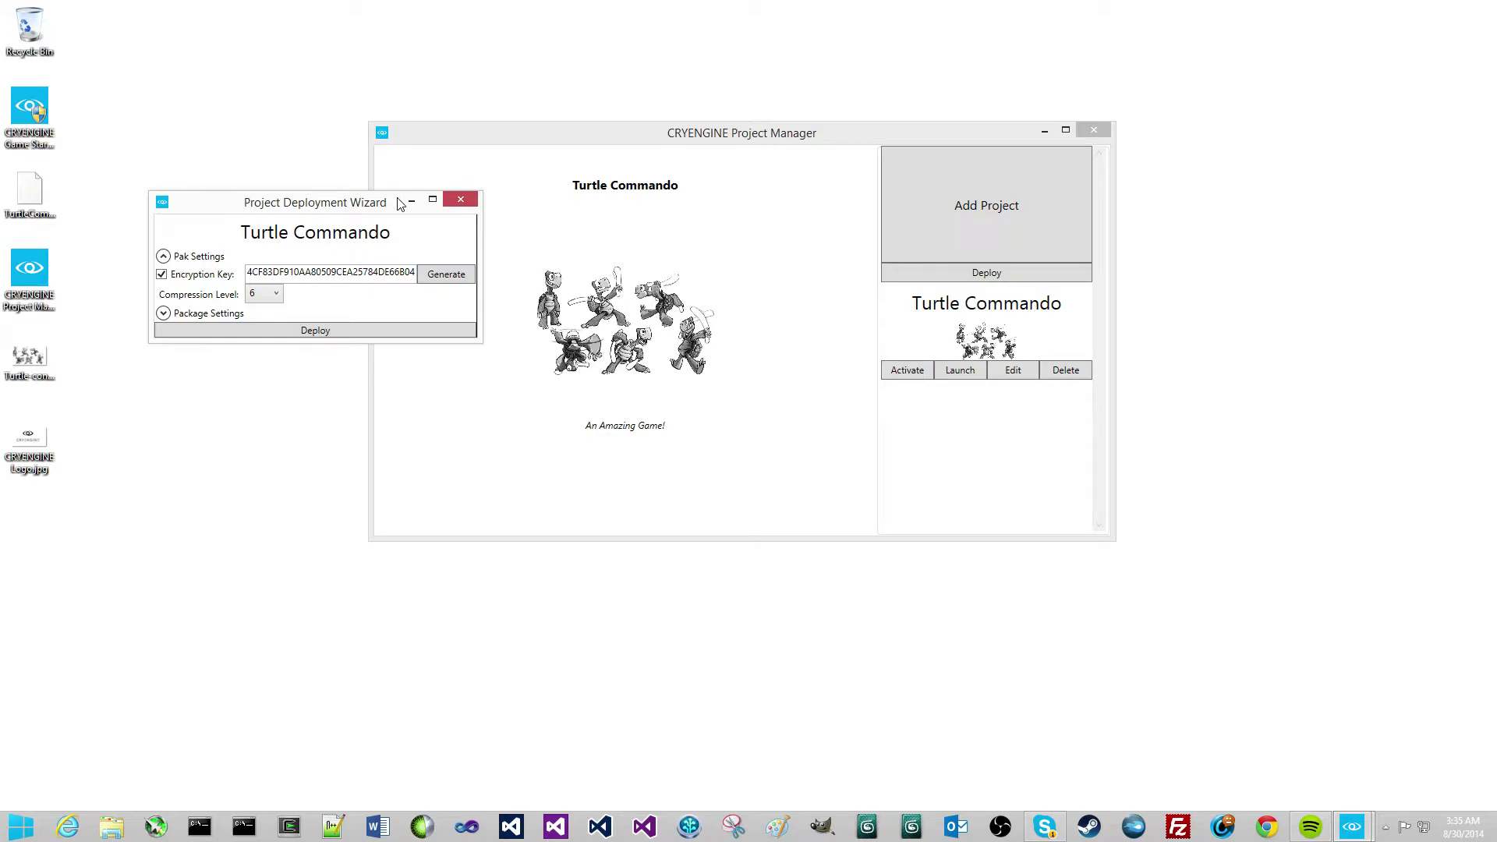
Turn pak encryption off and set the compression level to 9
left_click(193, 276)
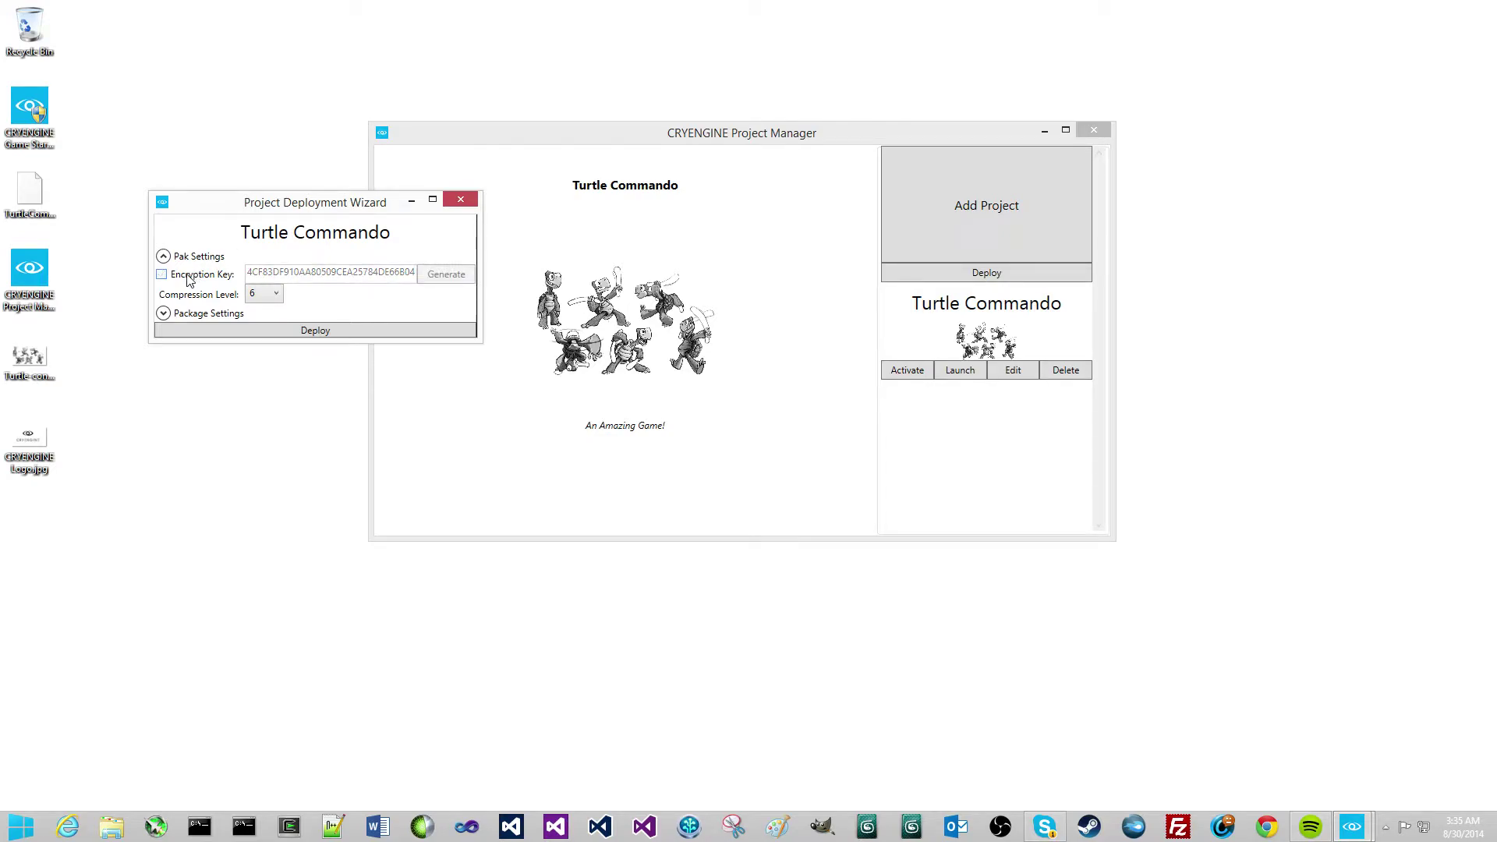
left_click(194, 281)
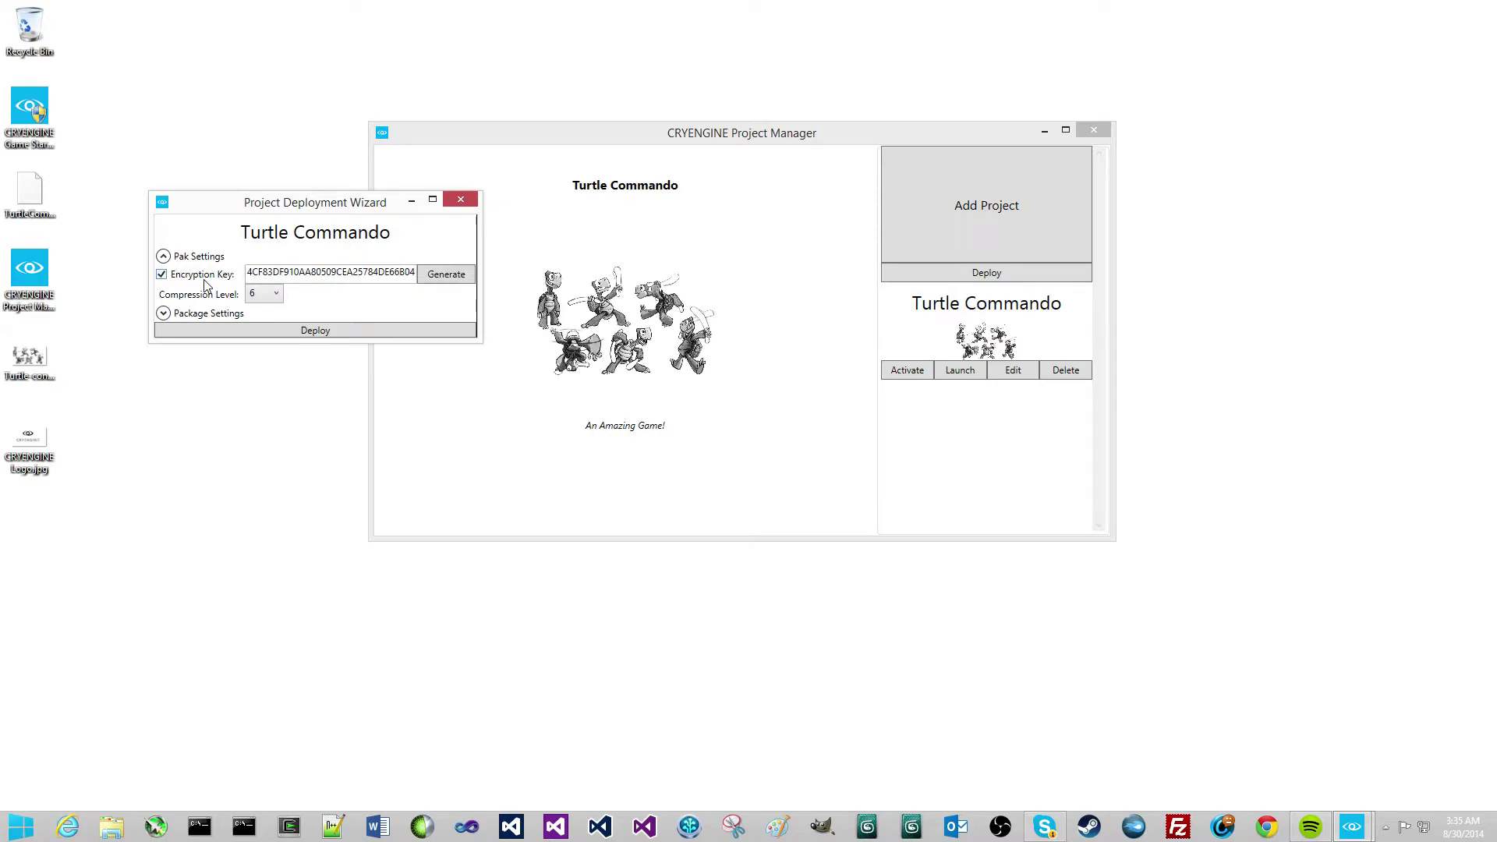
left_click(198, 283)
left_click(266, 297)
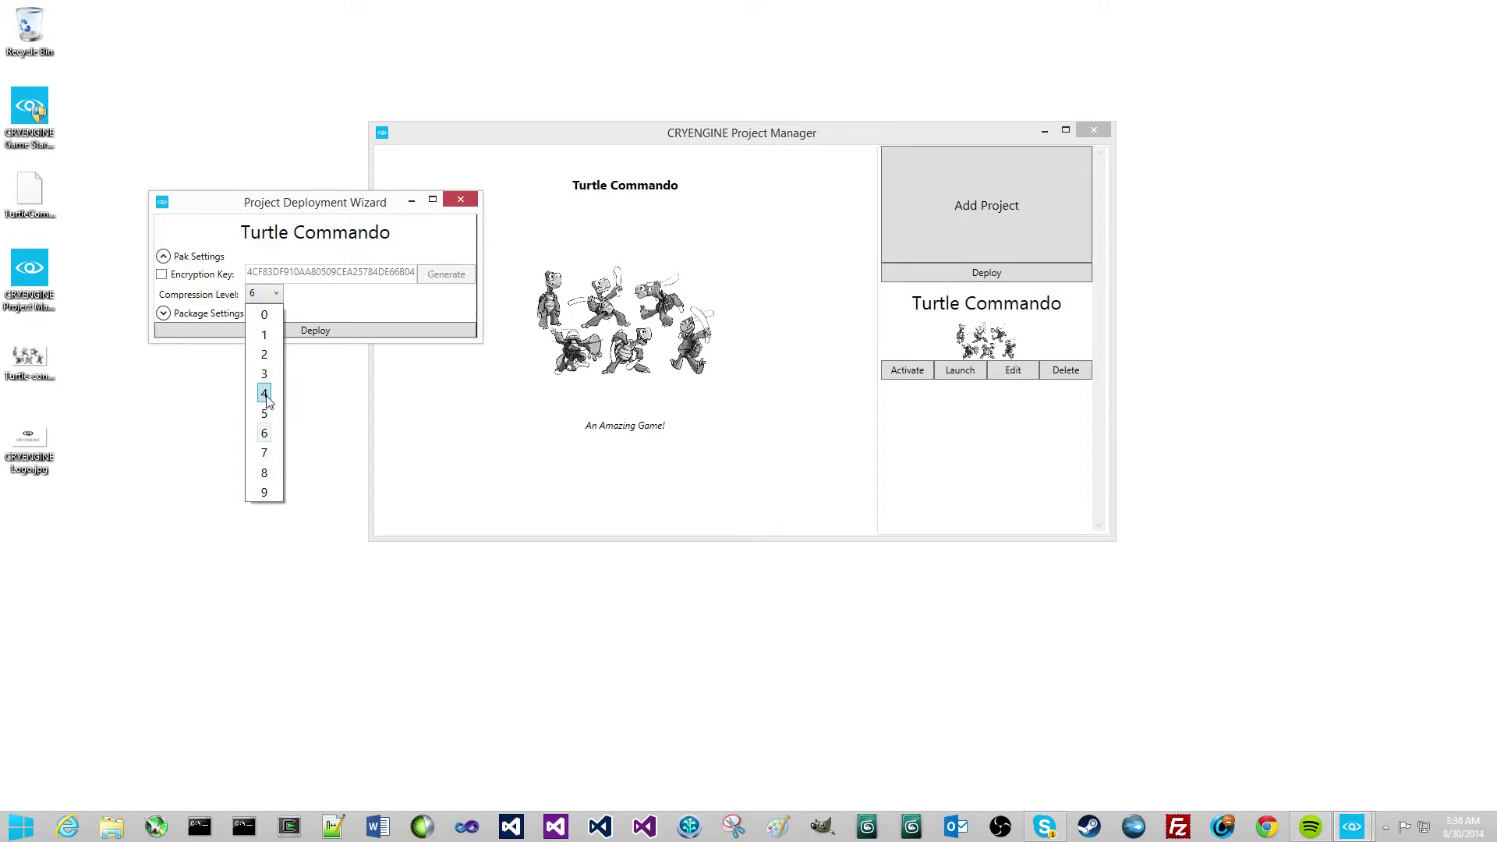
left_click(265, 492)
left_click(274, 294)
left_click(264, 492)
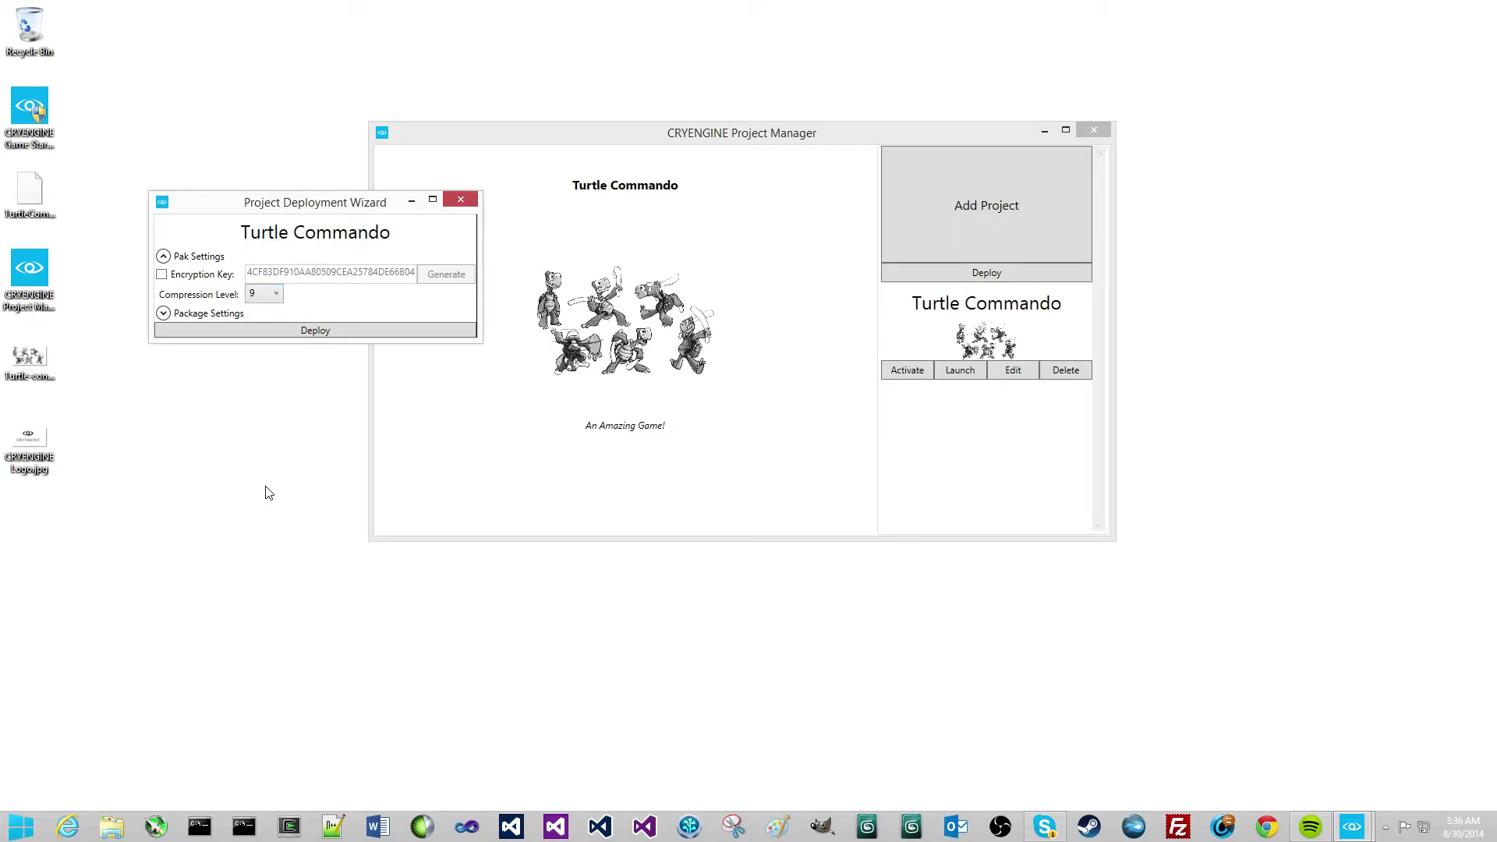
In Package Settings, save the package file as 'Turtle' (Turtle.zip) on the Desktop
left_click(163, 256)
left_click(163, 280)
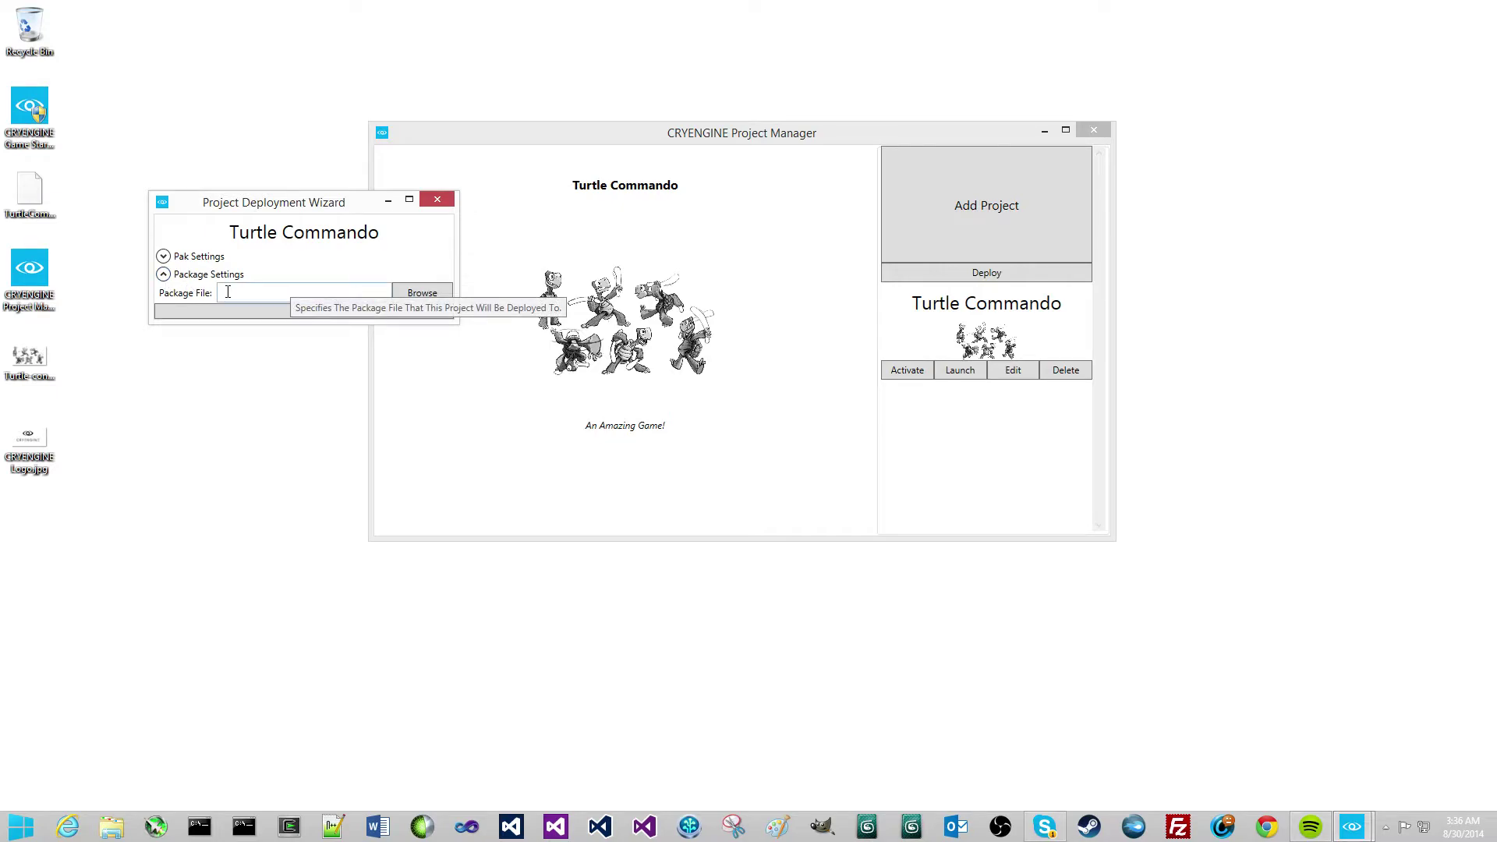
left_click(415, 294)
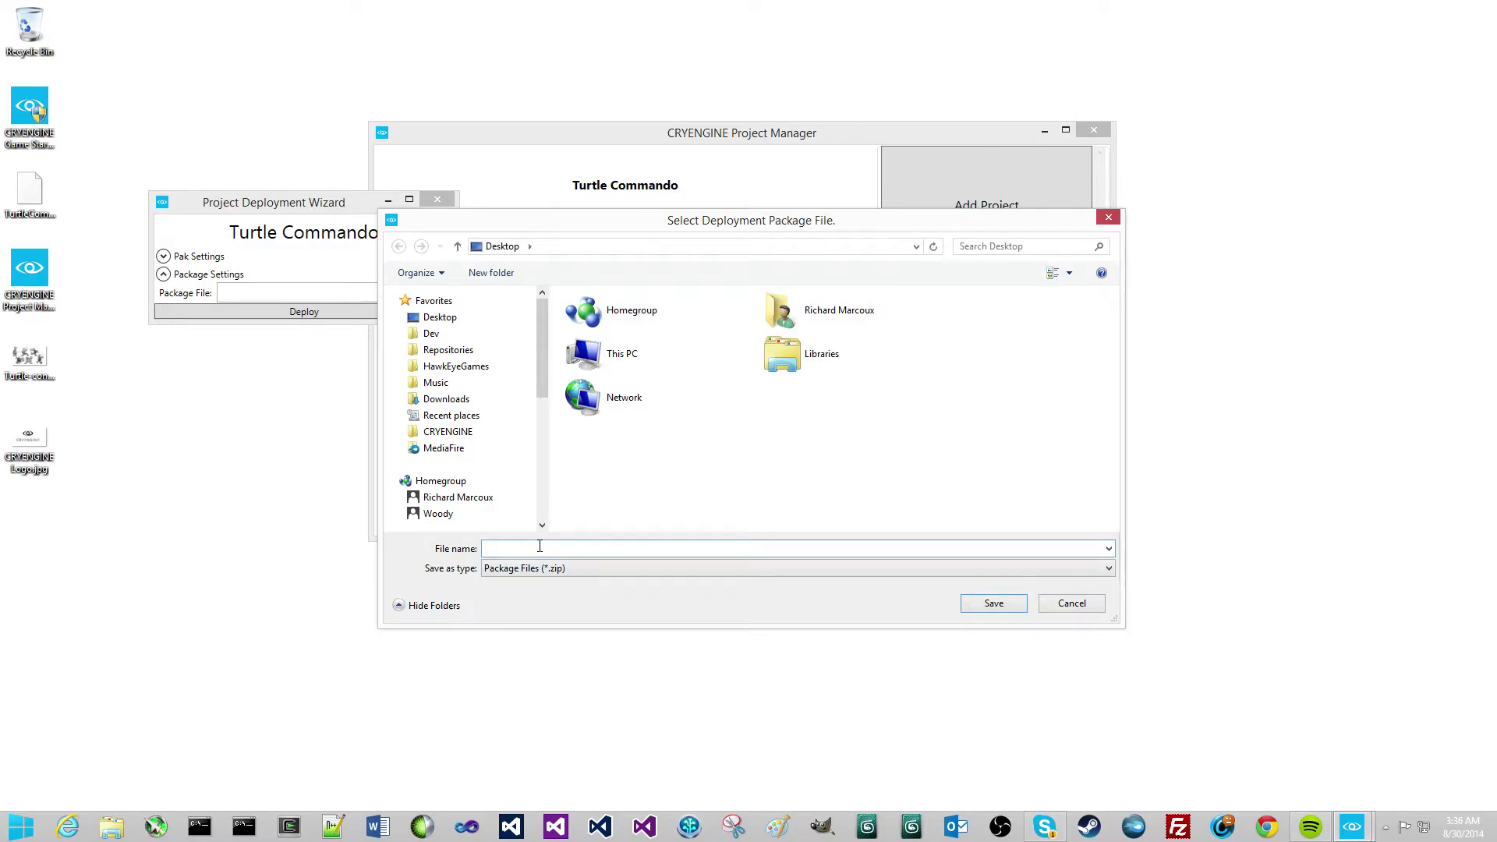
type("Turtle")
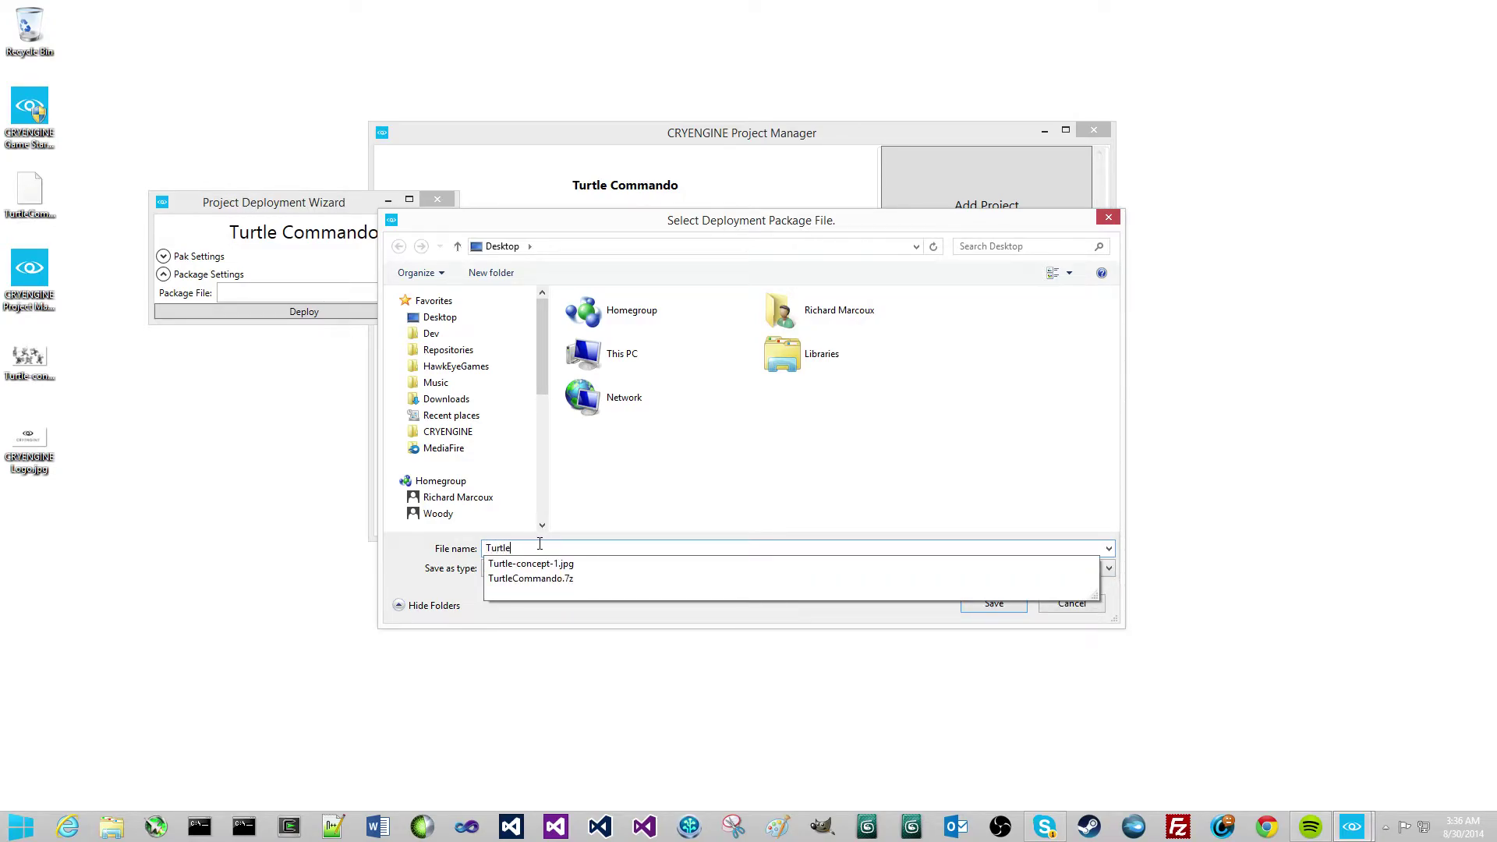
left_click(740, 608)
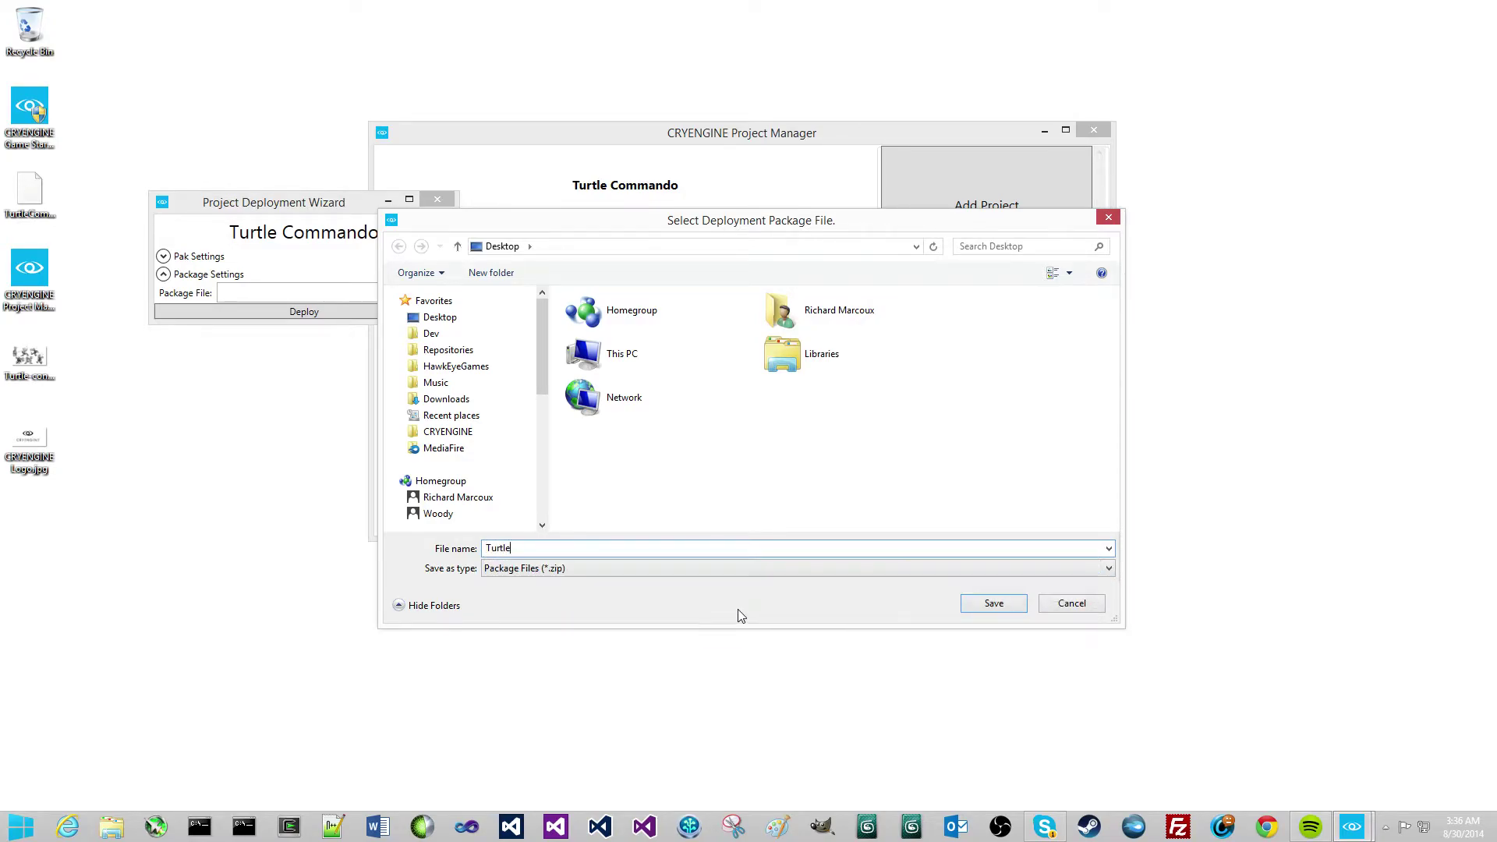
left_click(983, 608)
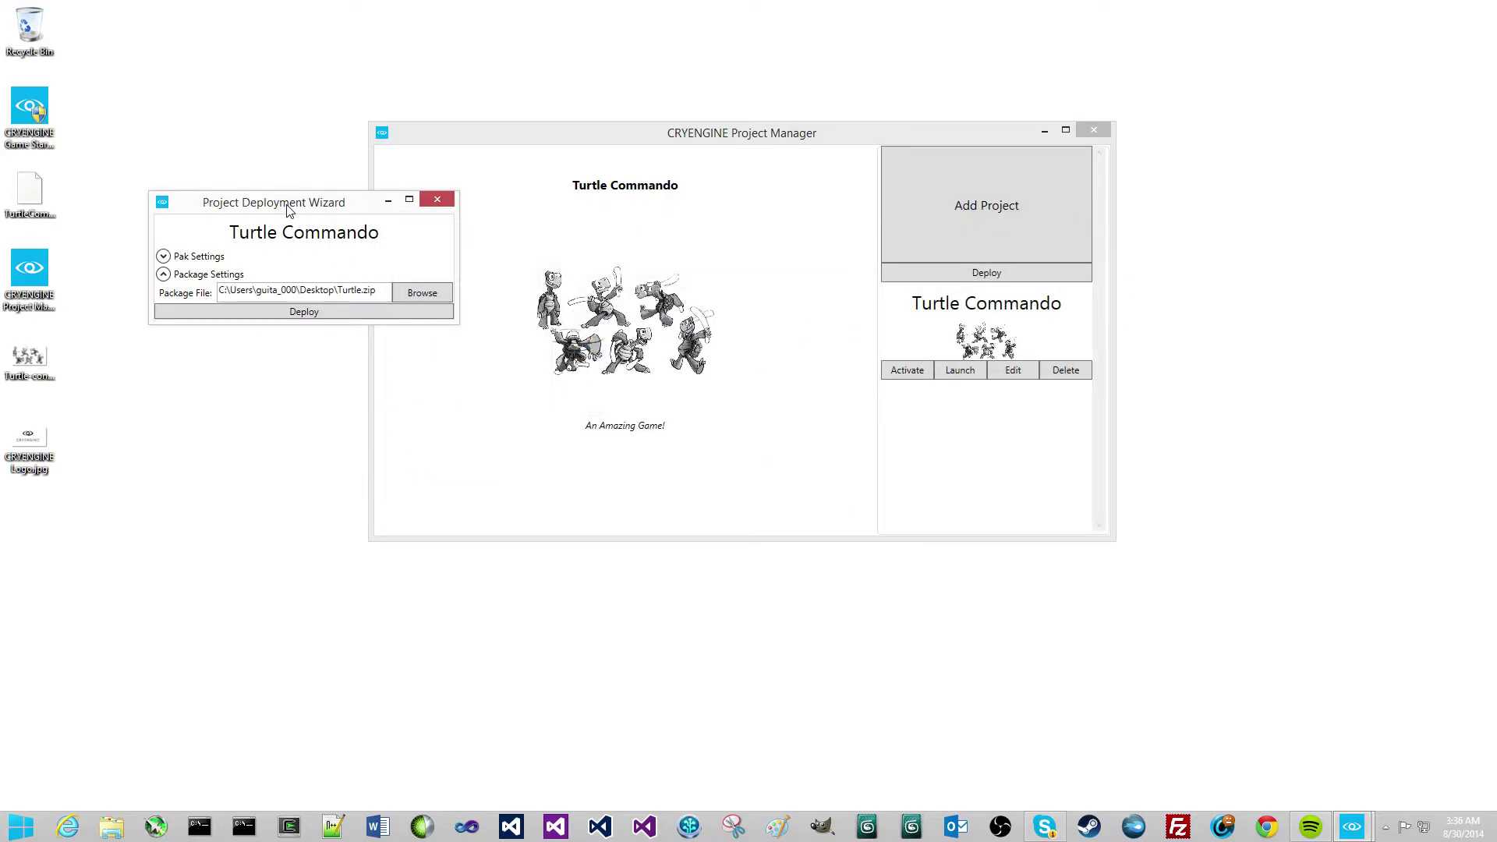
left_click_drag(286, 209, 287, 255)
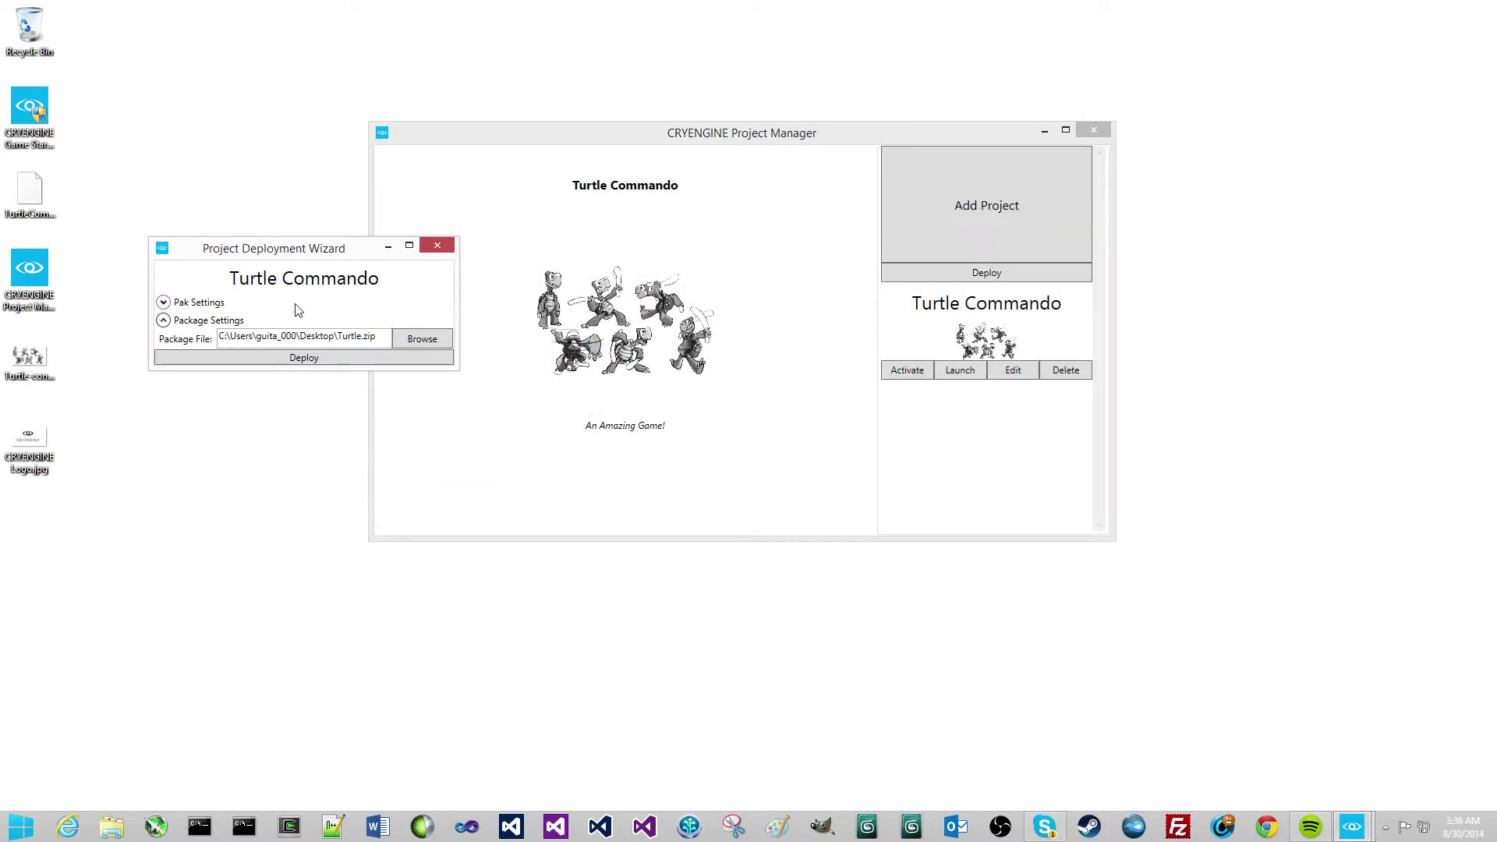
Deploy Turtle Commando into Turtle.zip and dismiss the 'Project Deployment Complete!' message
left_click(341, 359)
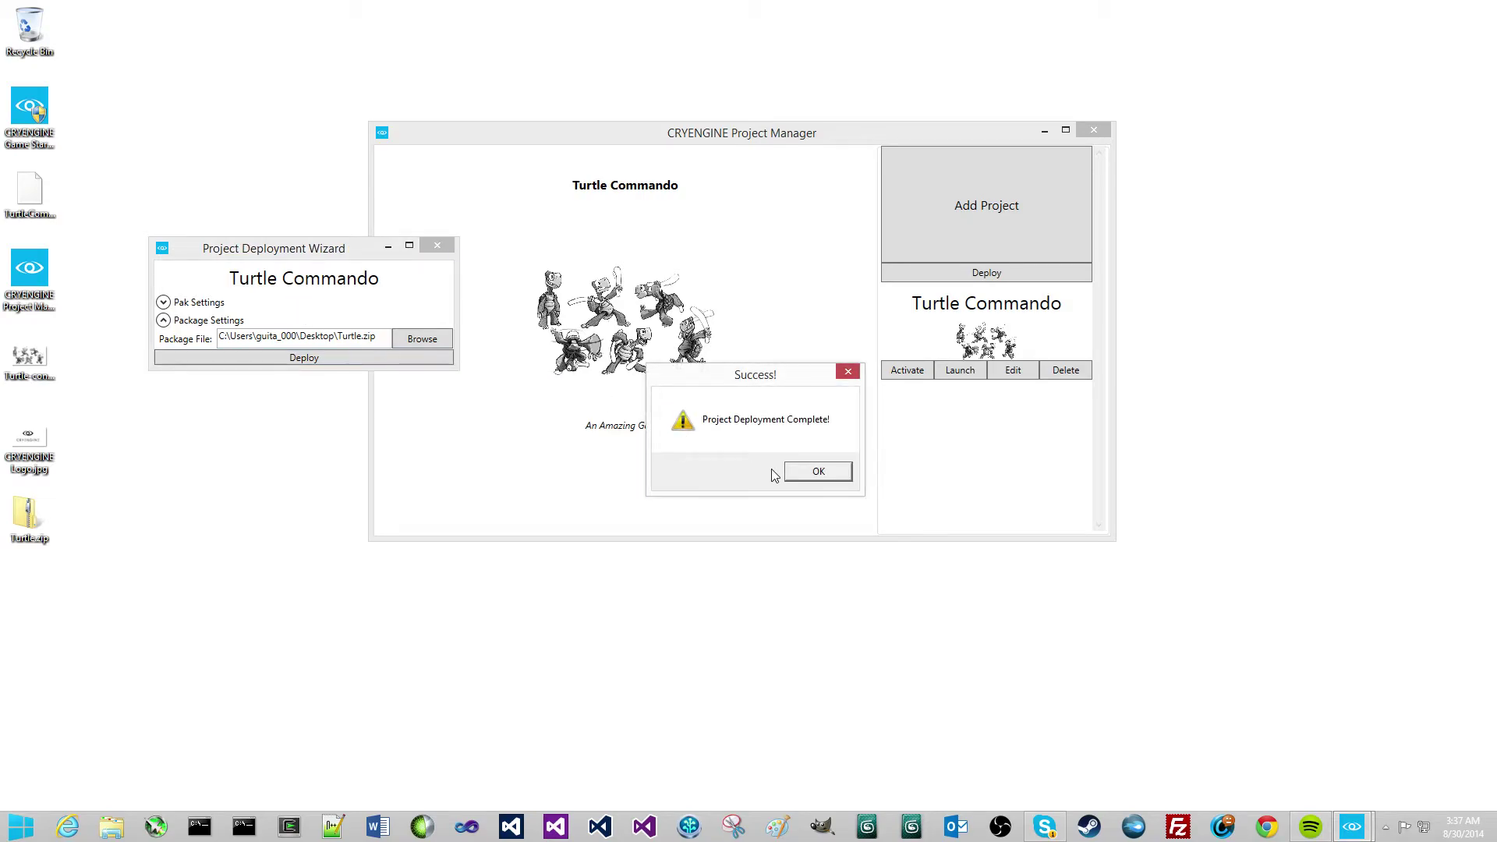
left_click(818, 478)
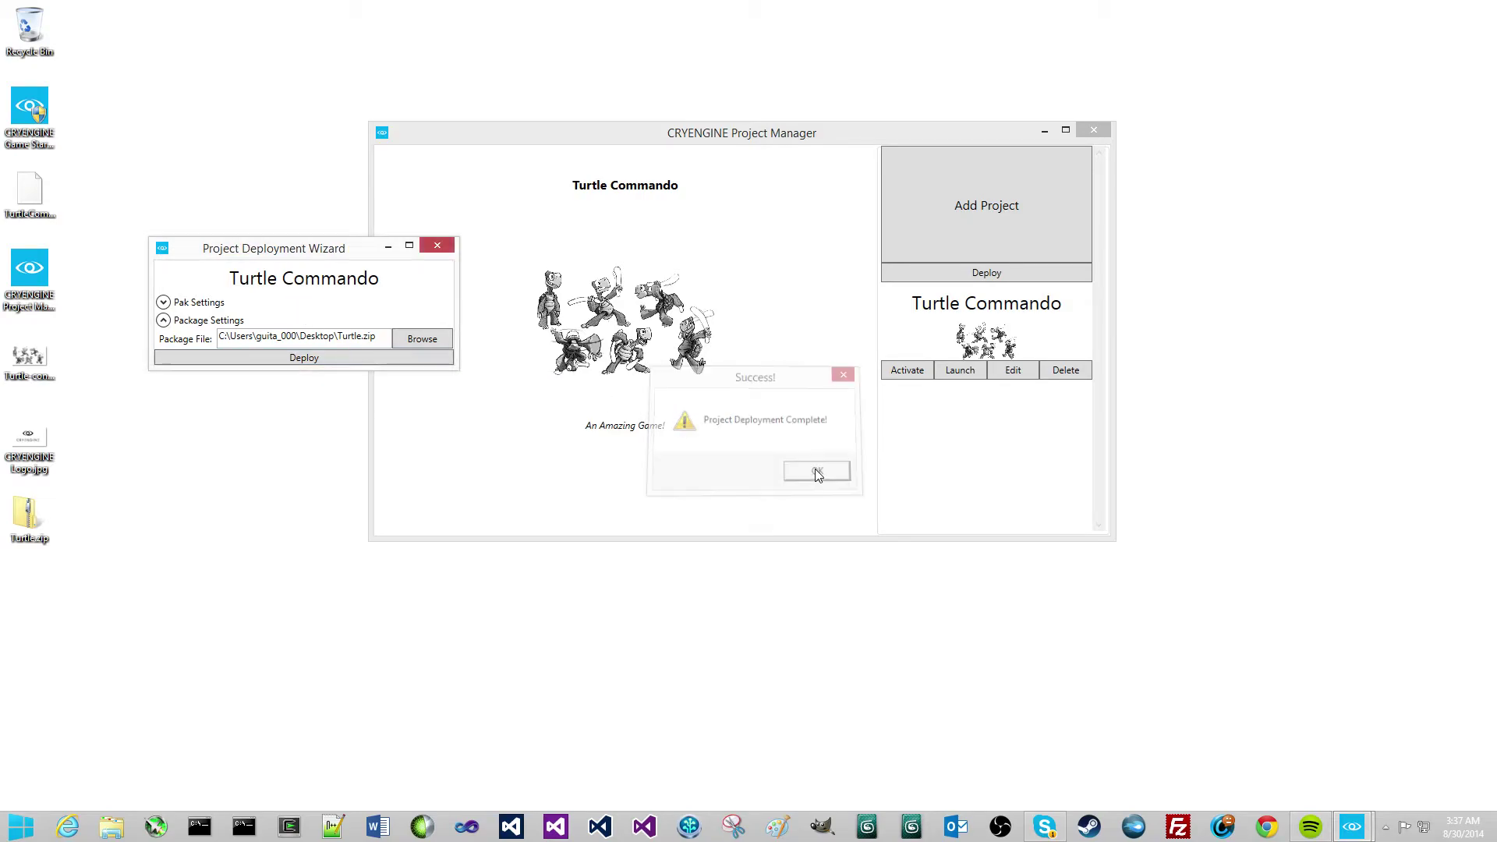
Close the deployment wizard and Project Manager, then refresh the desktop
left_click_drag(347, 263, 371, 307)
left_click(461, 291)
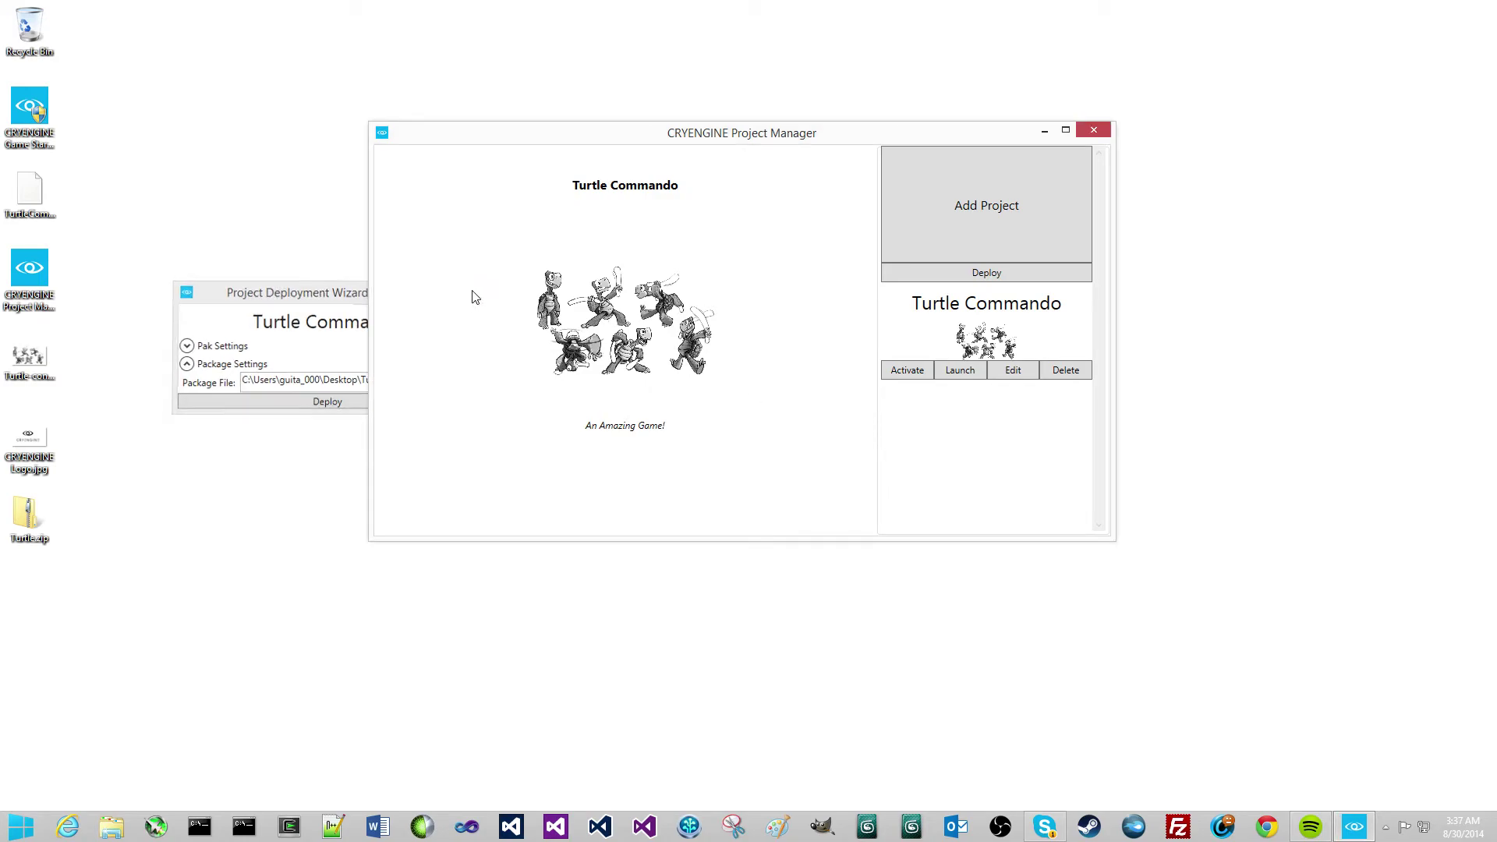
left_click(1091, 131)
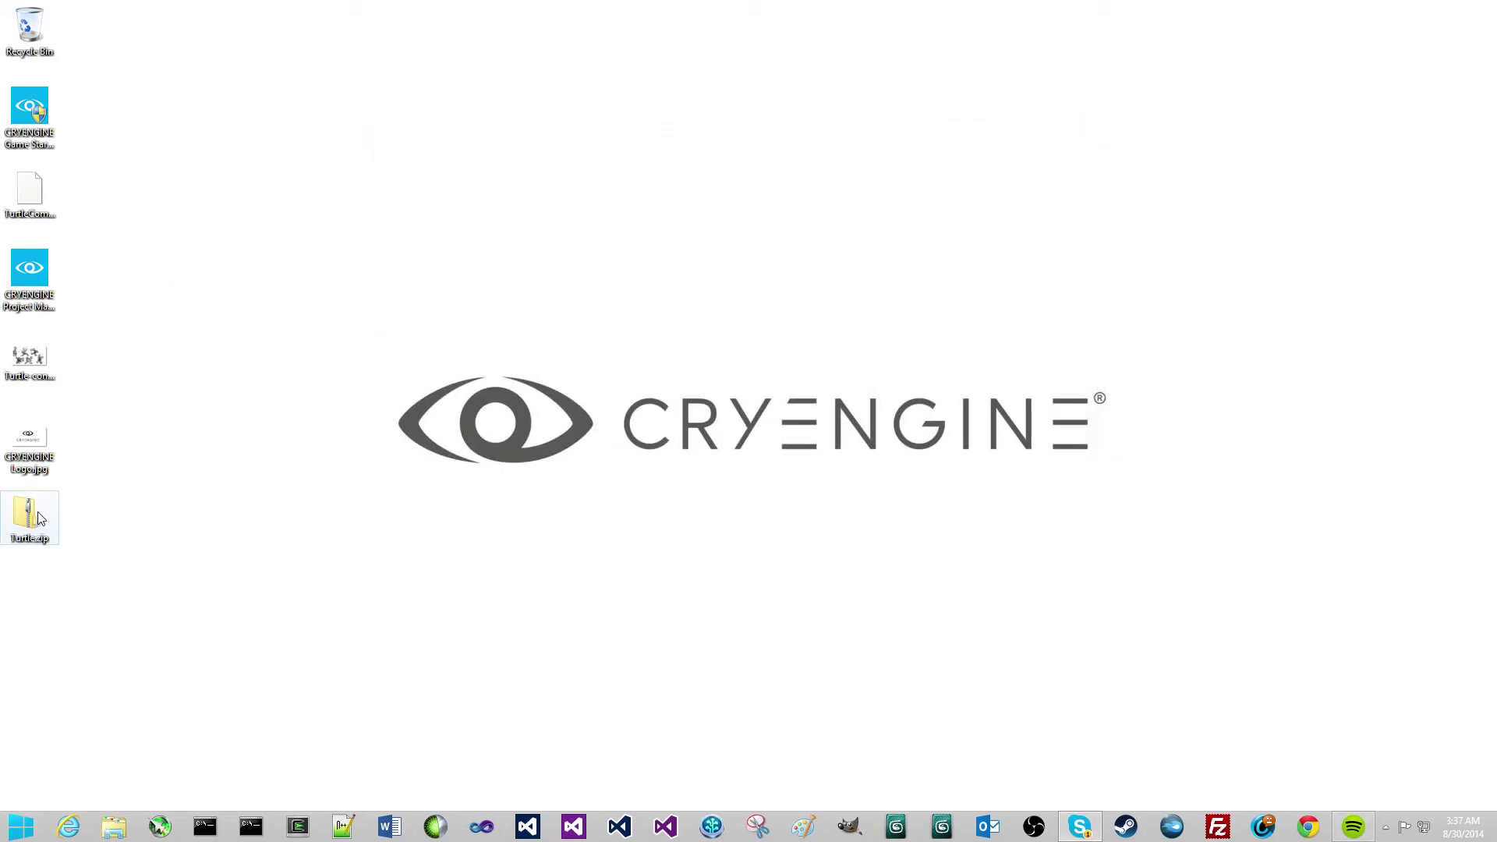
mouse_move(27, 514)
left_mouse_down()
mouse_move(316, 550)
mouse_move(76, 564)
mouse_move(29, 521)
left_mouse_up()
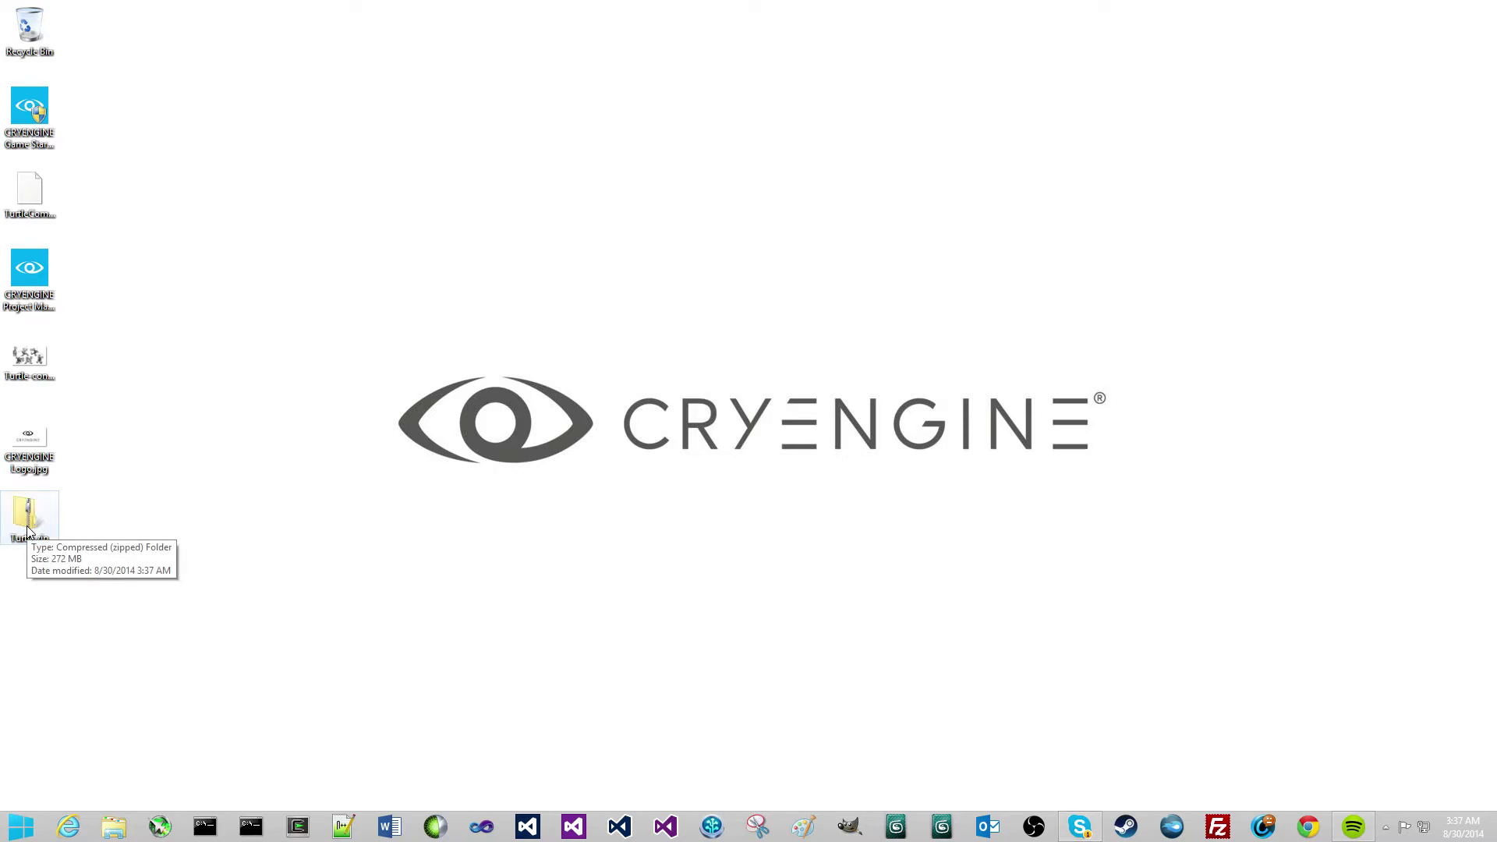
right_click(143, 494)
left_click(187, 181)
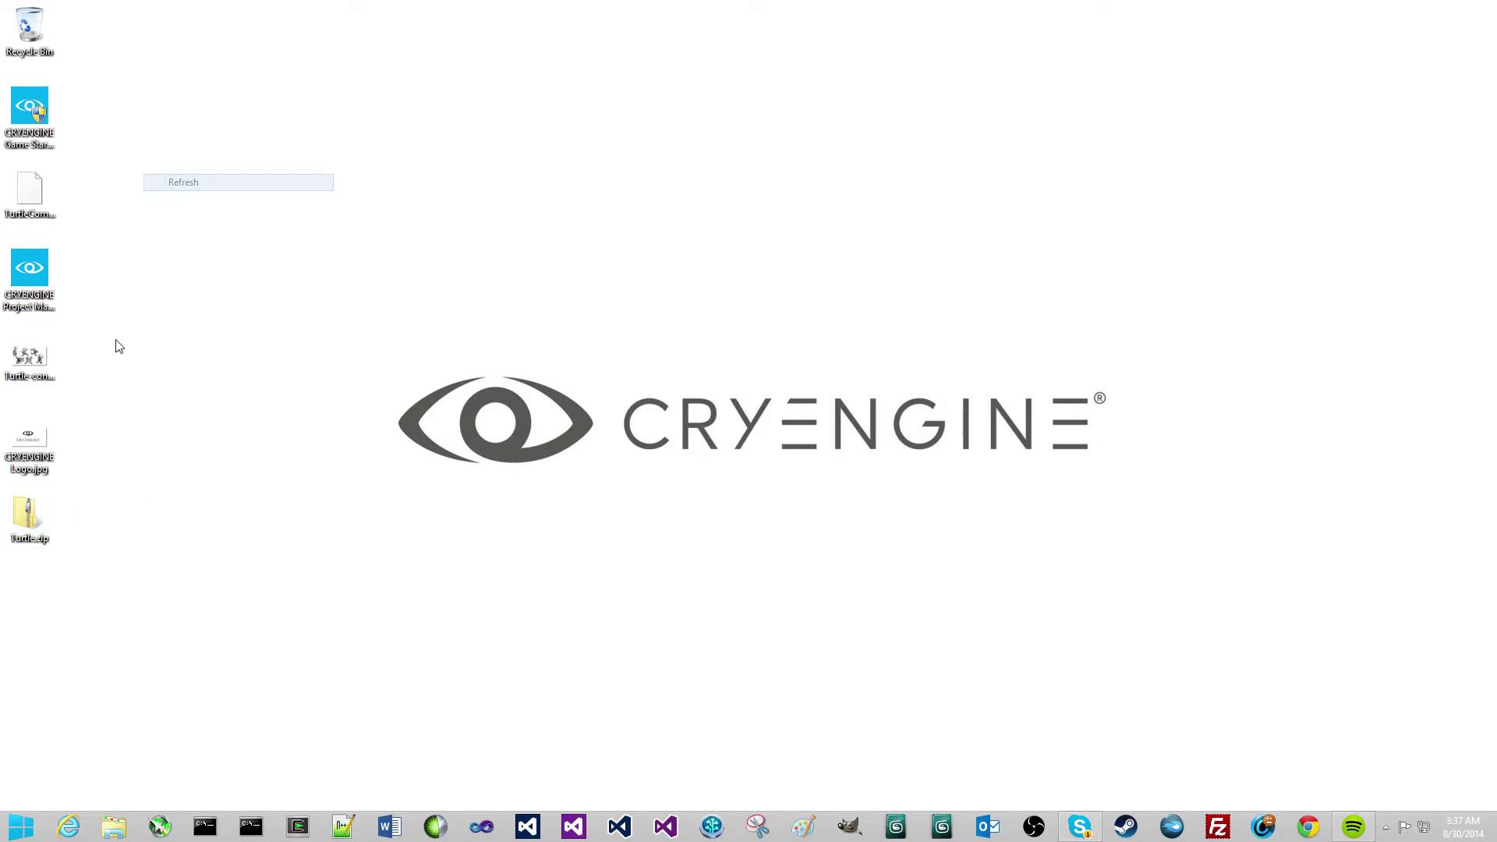
Extract Turtle.zip with 7-Zip's Extract files using the default settings
left_click(31, 517)
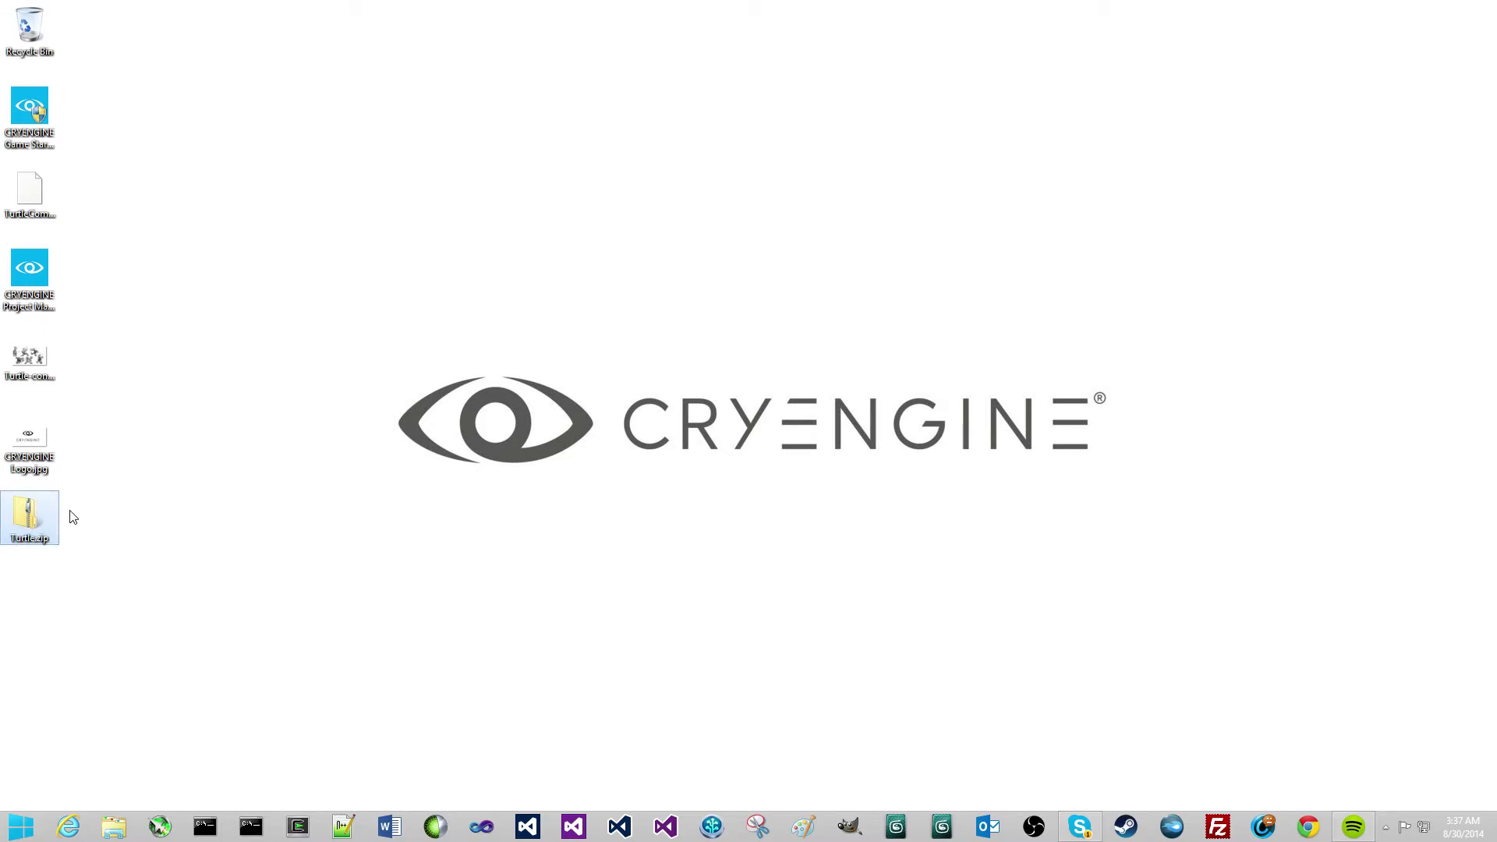
right_click(41, 508)
mouse_move(136, 251)
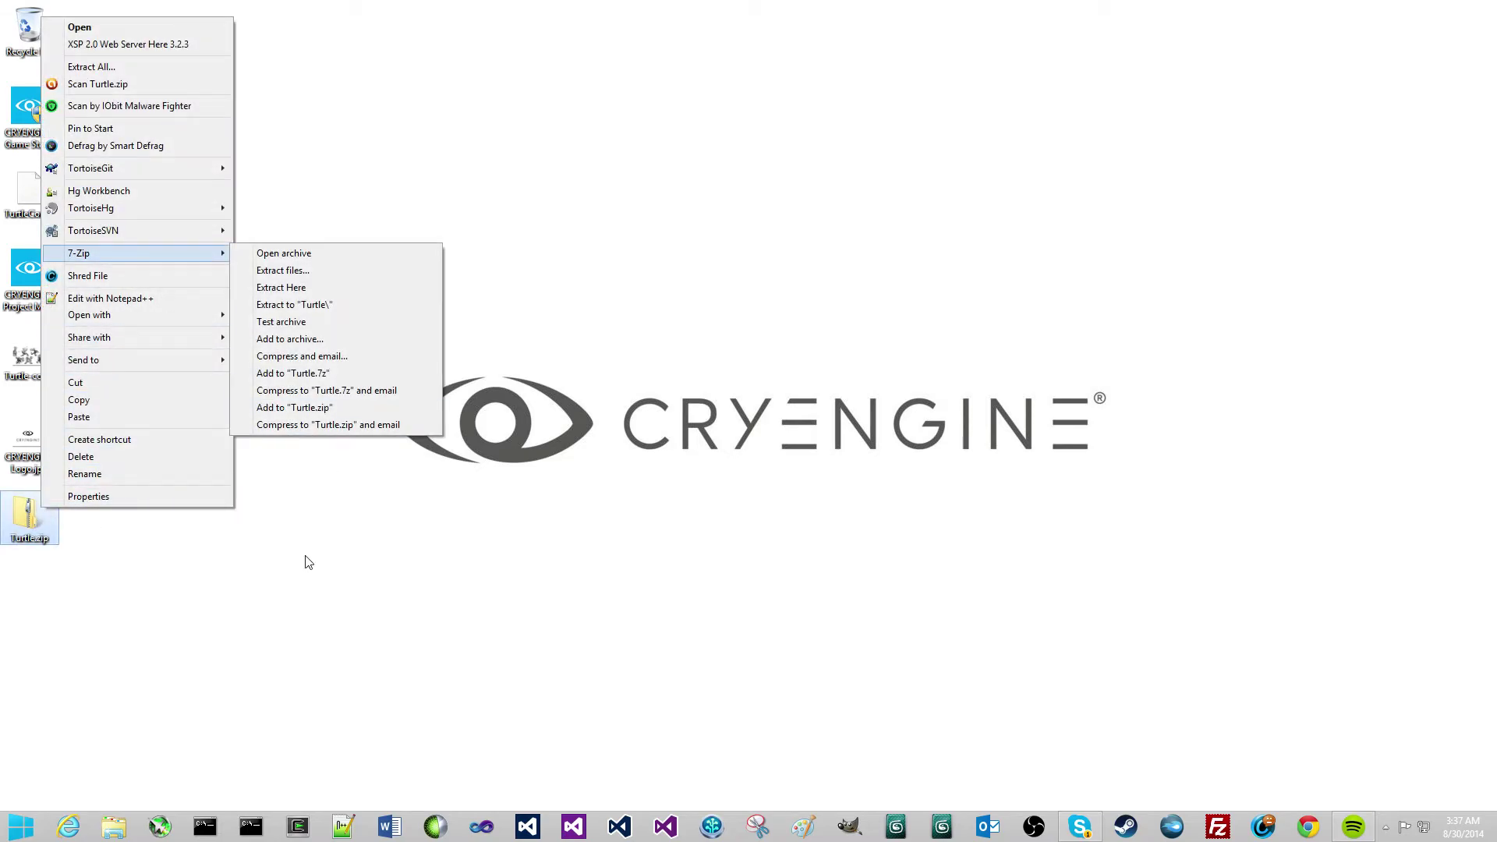
left_click(309, 562)
mouse_move(53, 538)
left_mouse_down()
mouse_move(444, 191)
mouse_move(58, 577)
mouse_move(55, 557)
left_mouse_up()
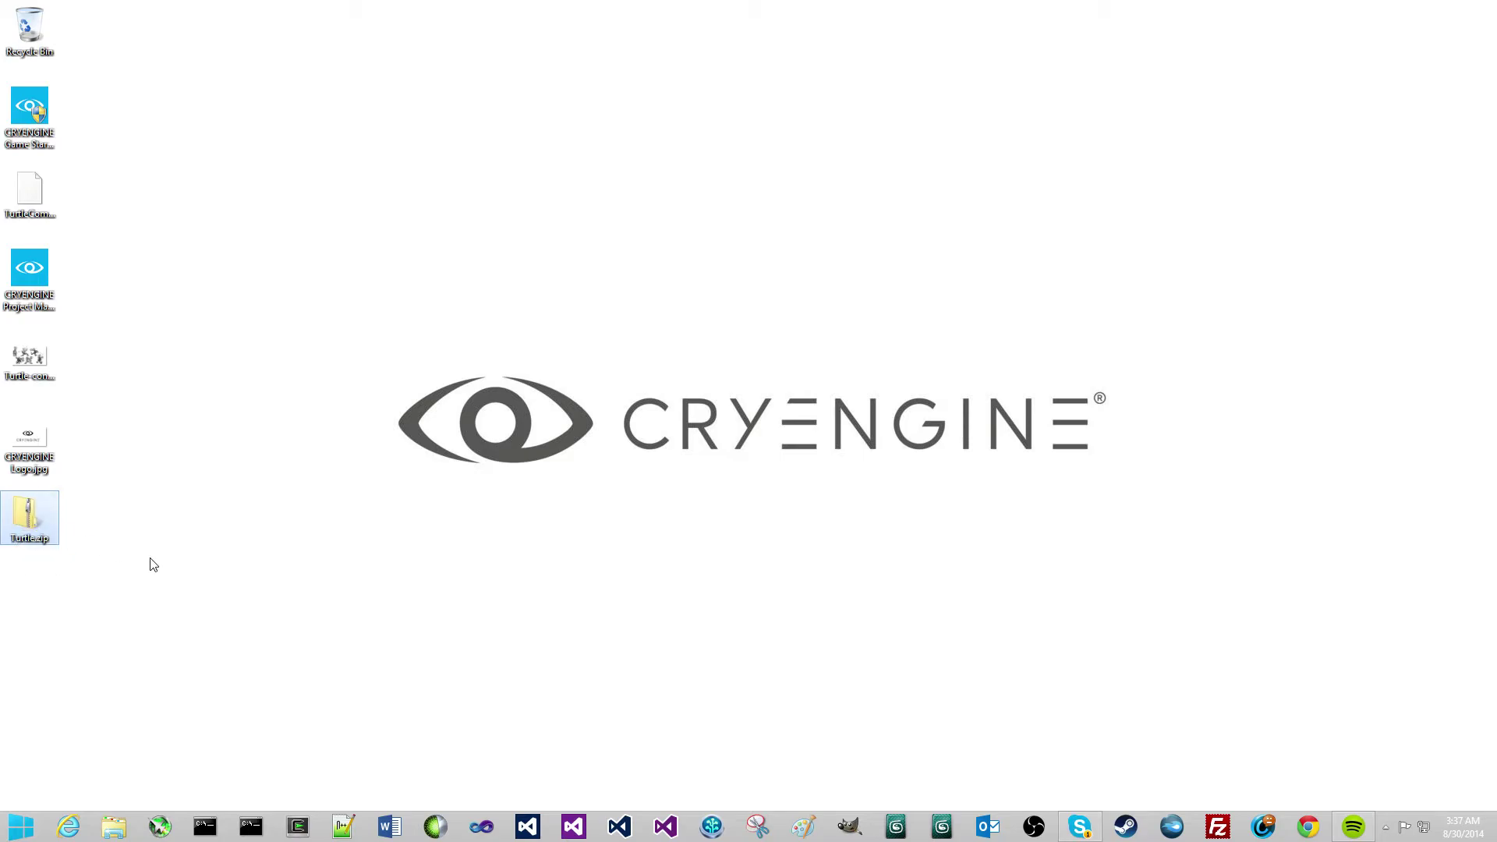
right_click(26, 519)
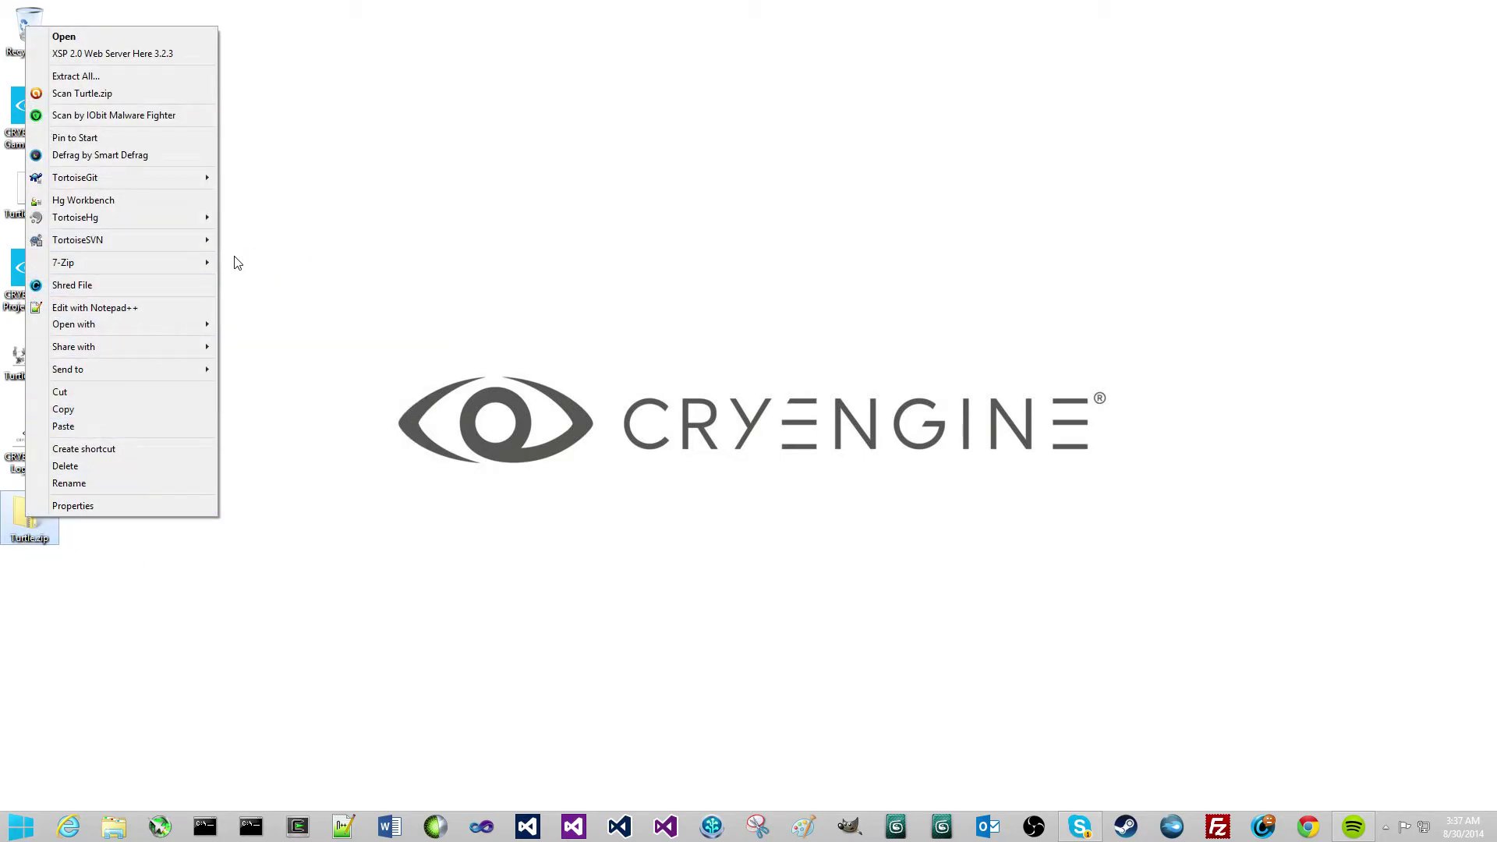
mouse_move(164, 266)
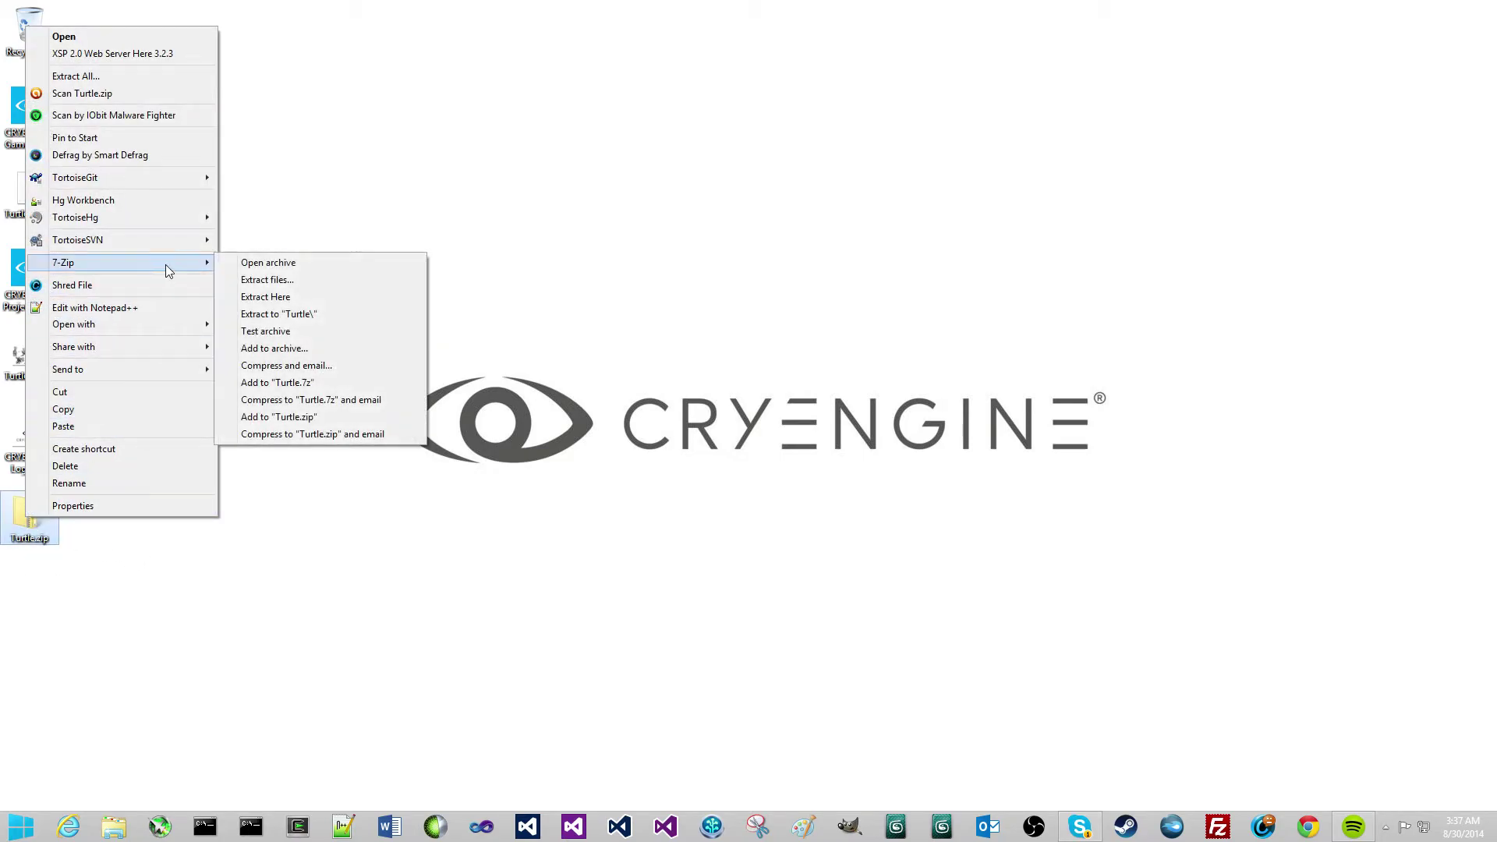
left_click(267, 281)
left_click(706, 485)
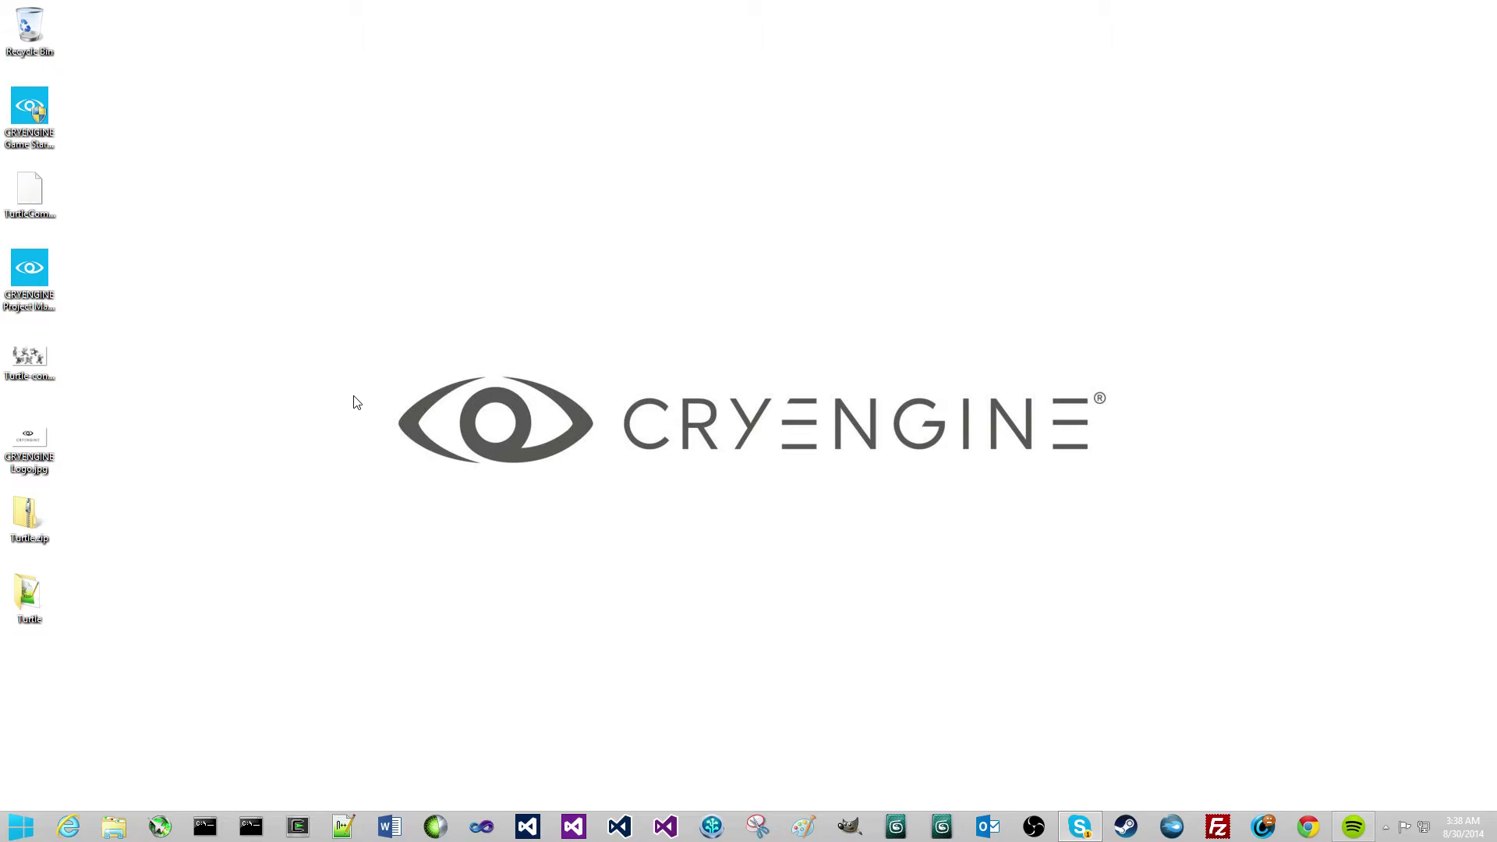
Open the extracted Turtle folder and its Bin64 subfolder
double_click(27, 594)
left_click_drag(565, 75, 615, 96)
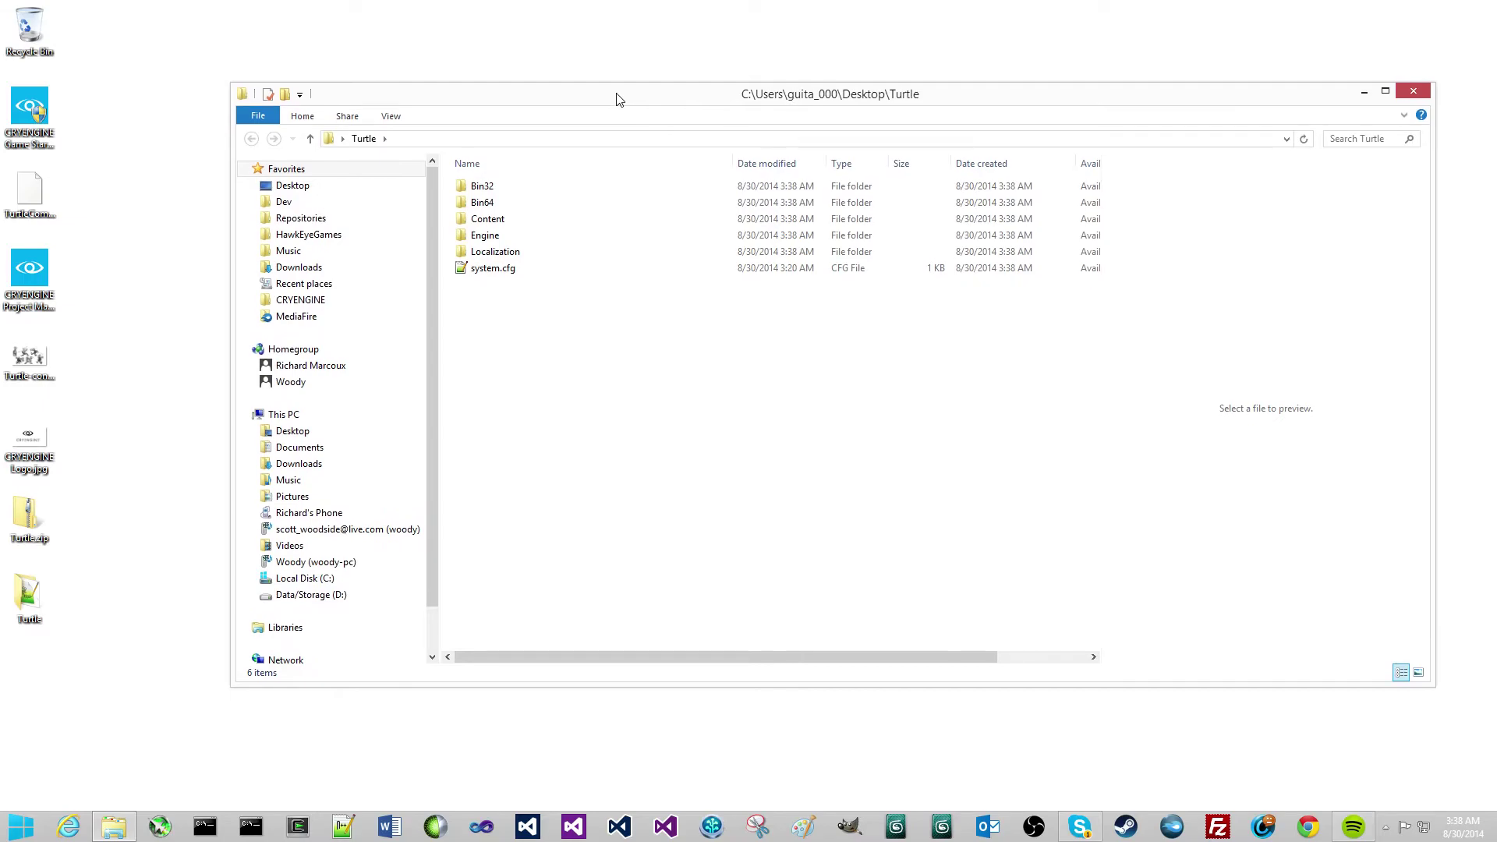
double_click(511, 197)
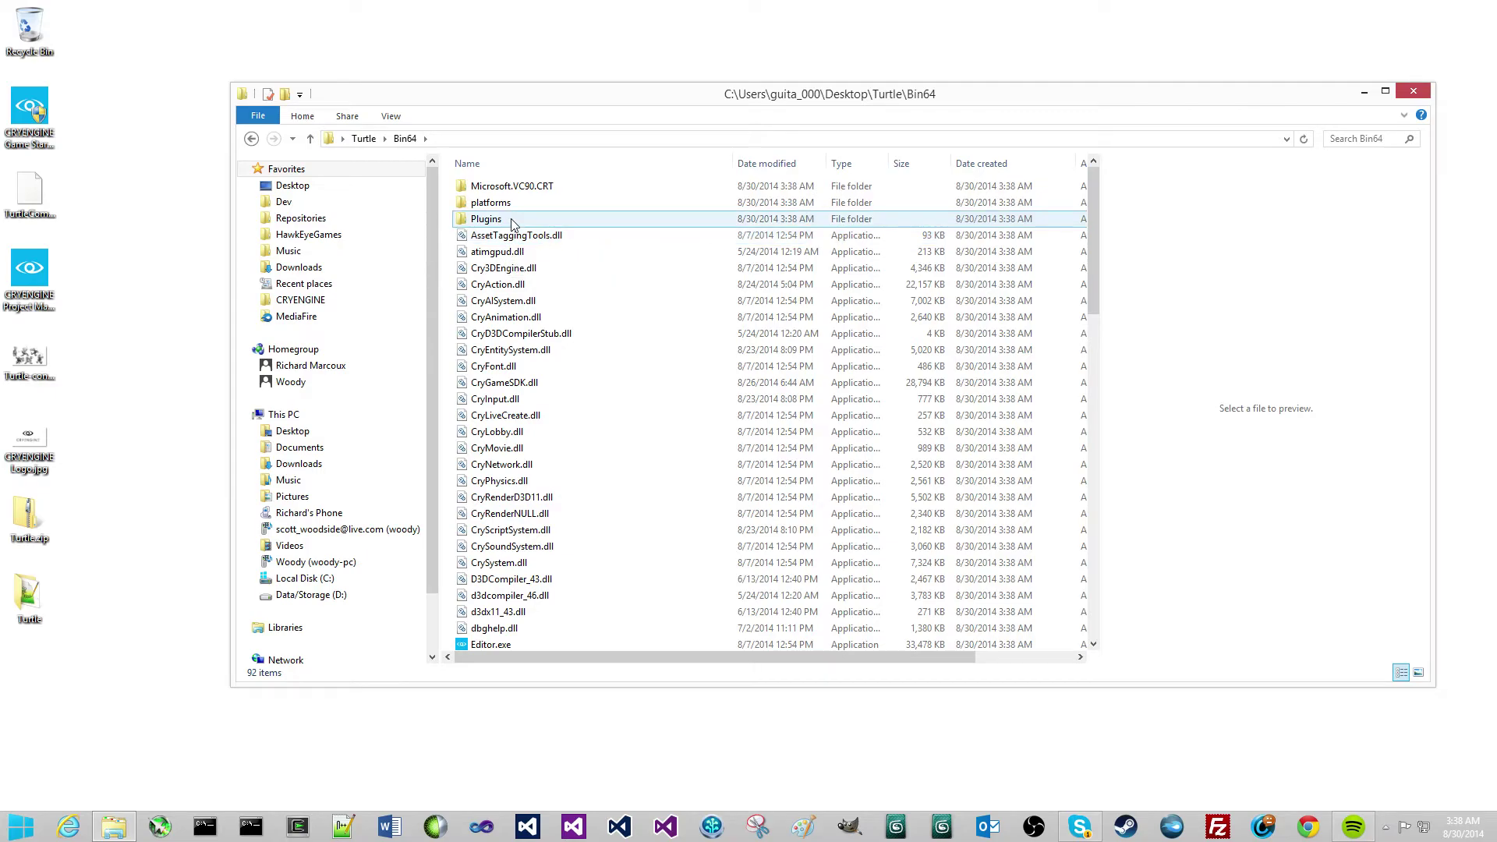
scroll(530, 234, "down", 4)
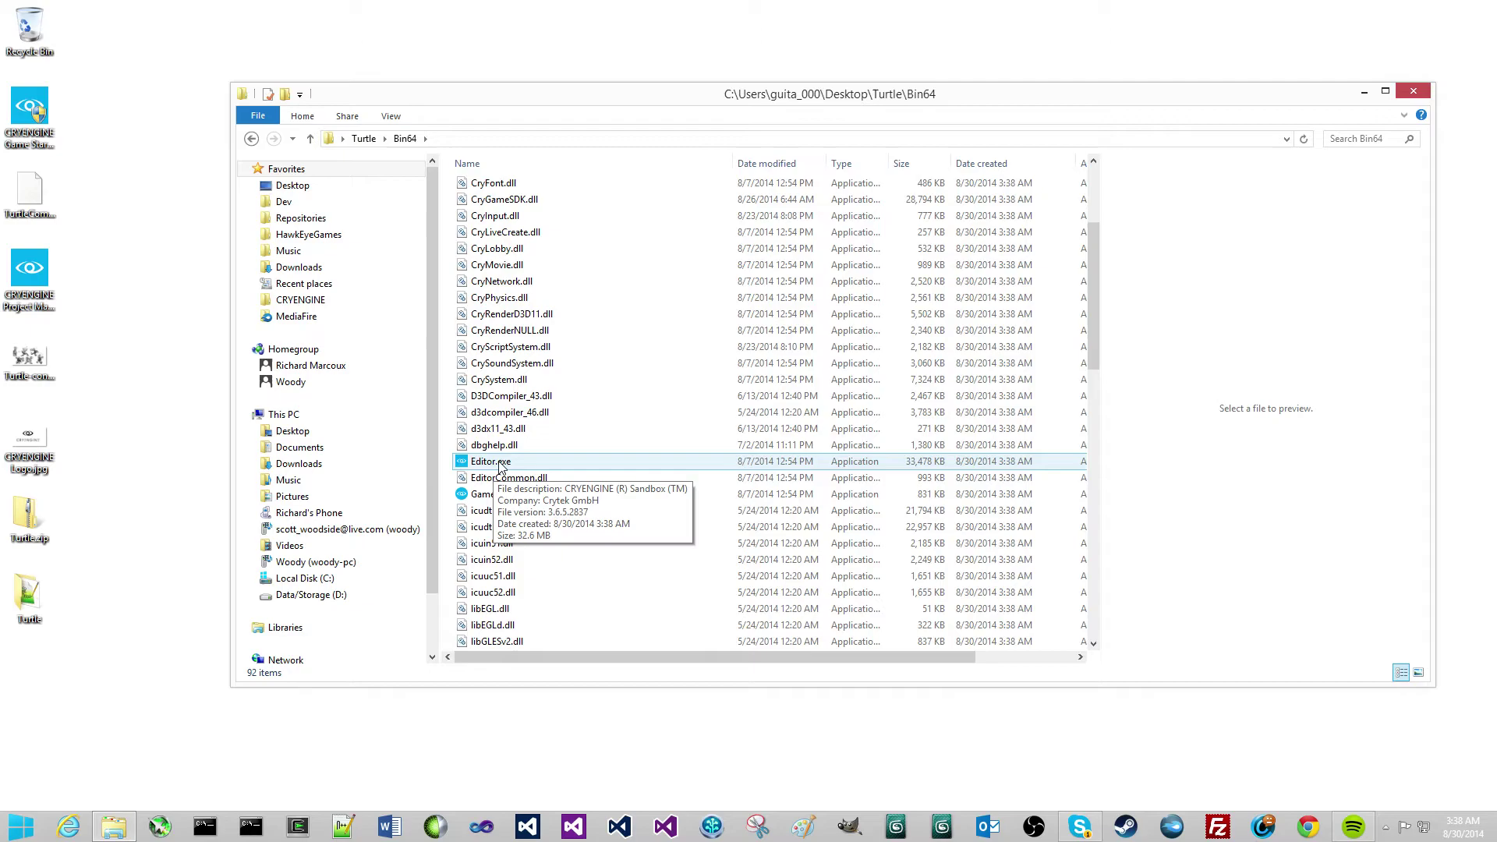
scroll(538, 466, "up", 4)
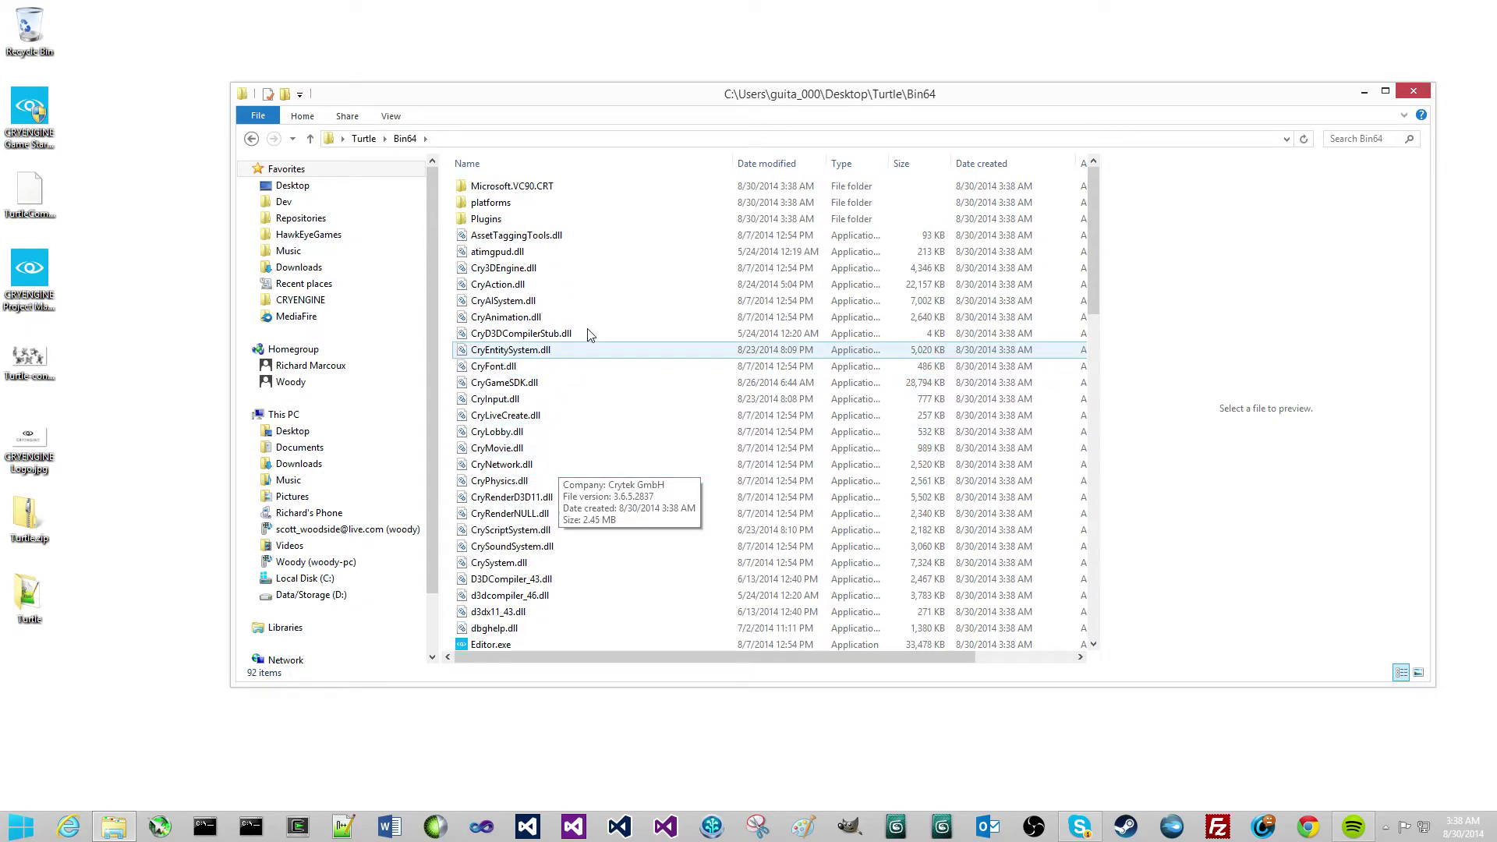
scroll(556, 390, "down", 3)
scroll(561, 402, "up", 3)
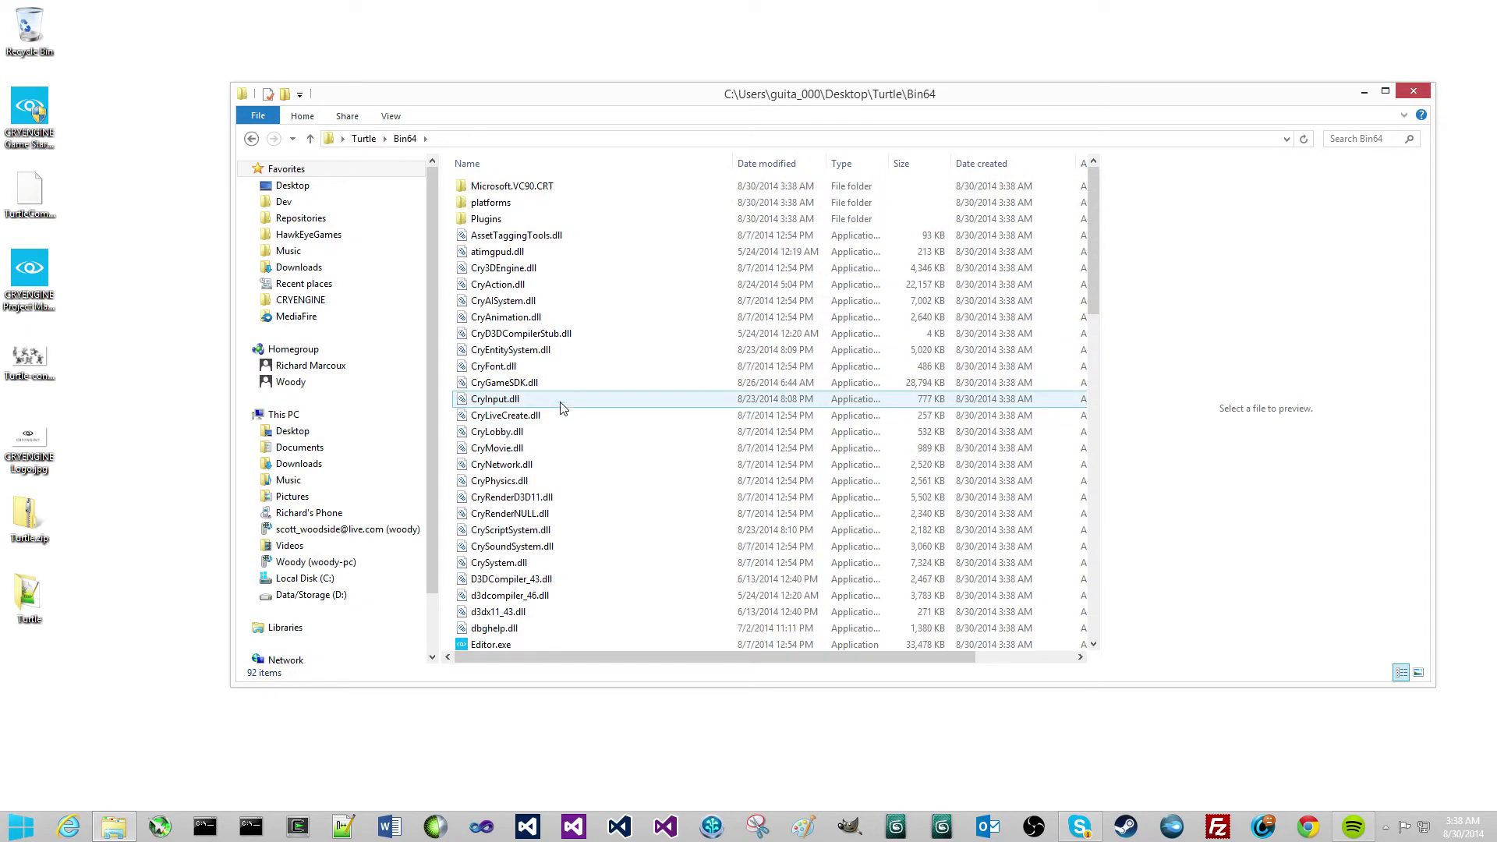
Look inside Bin64's Plugins folder, then select GameSDK.exe and TurtleCommando.dll
left_click(496, 222)
double_click(496, 222)
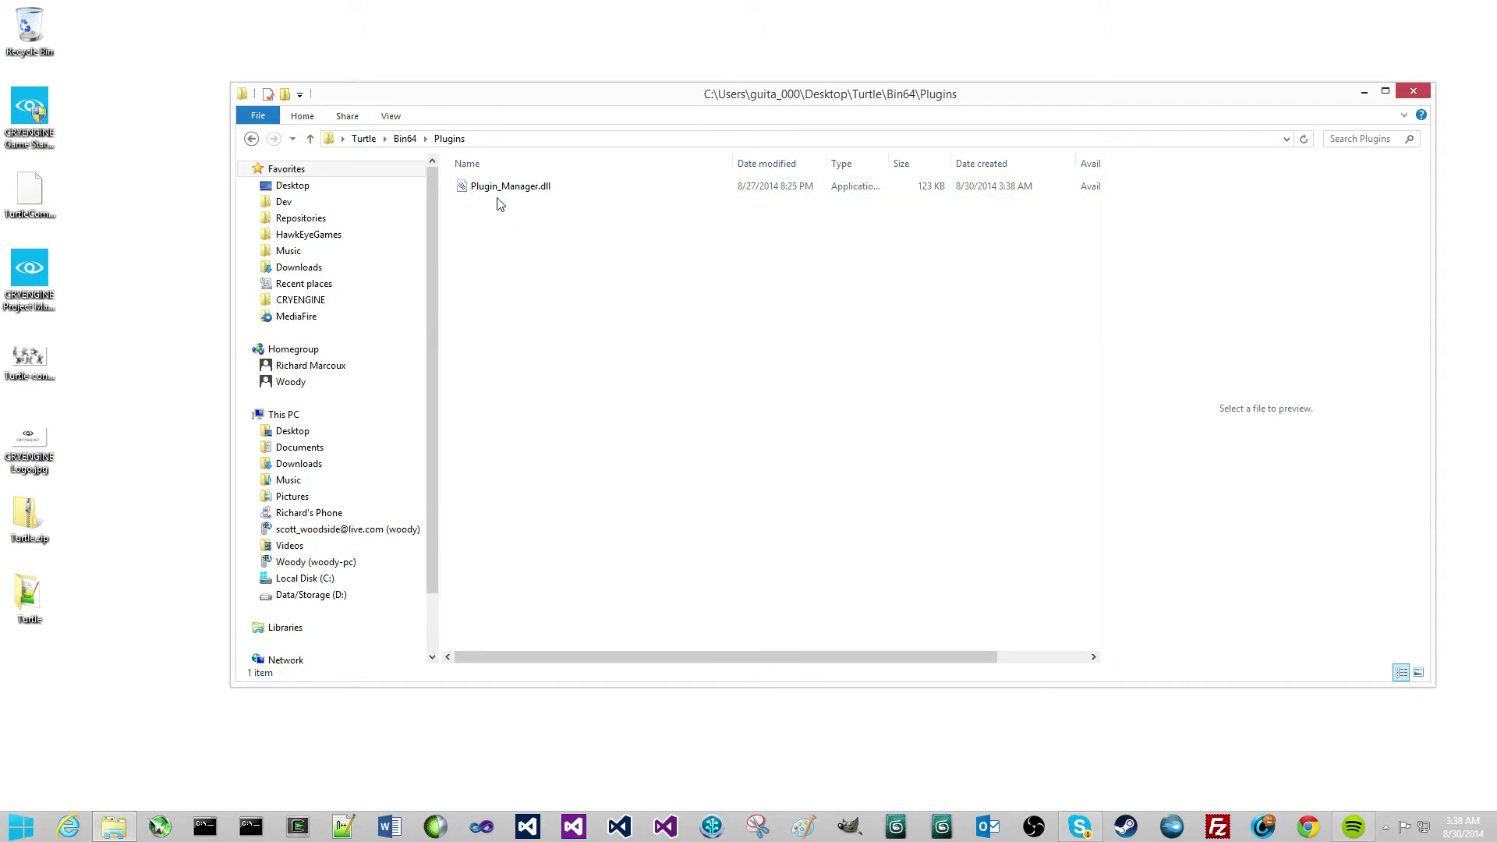
left_click(406, 141)
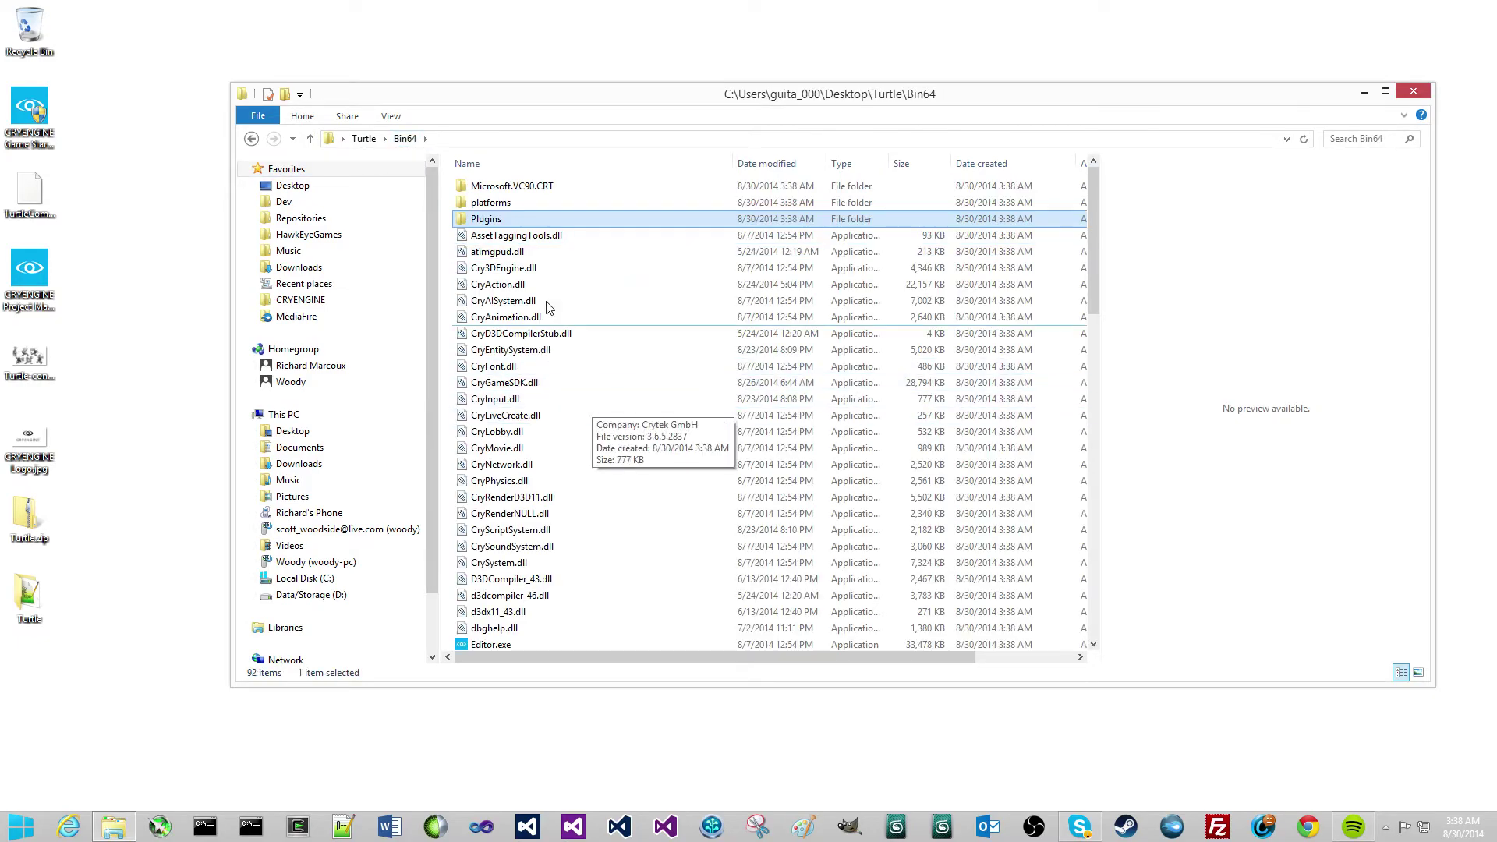
key("Return")
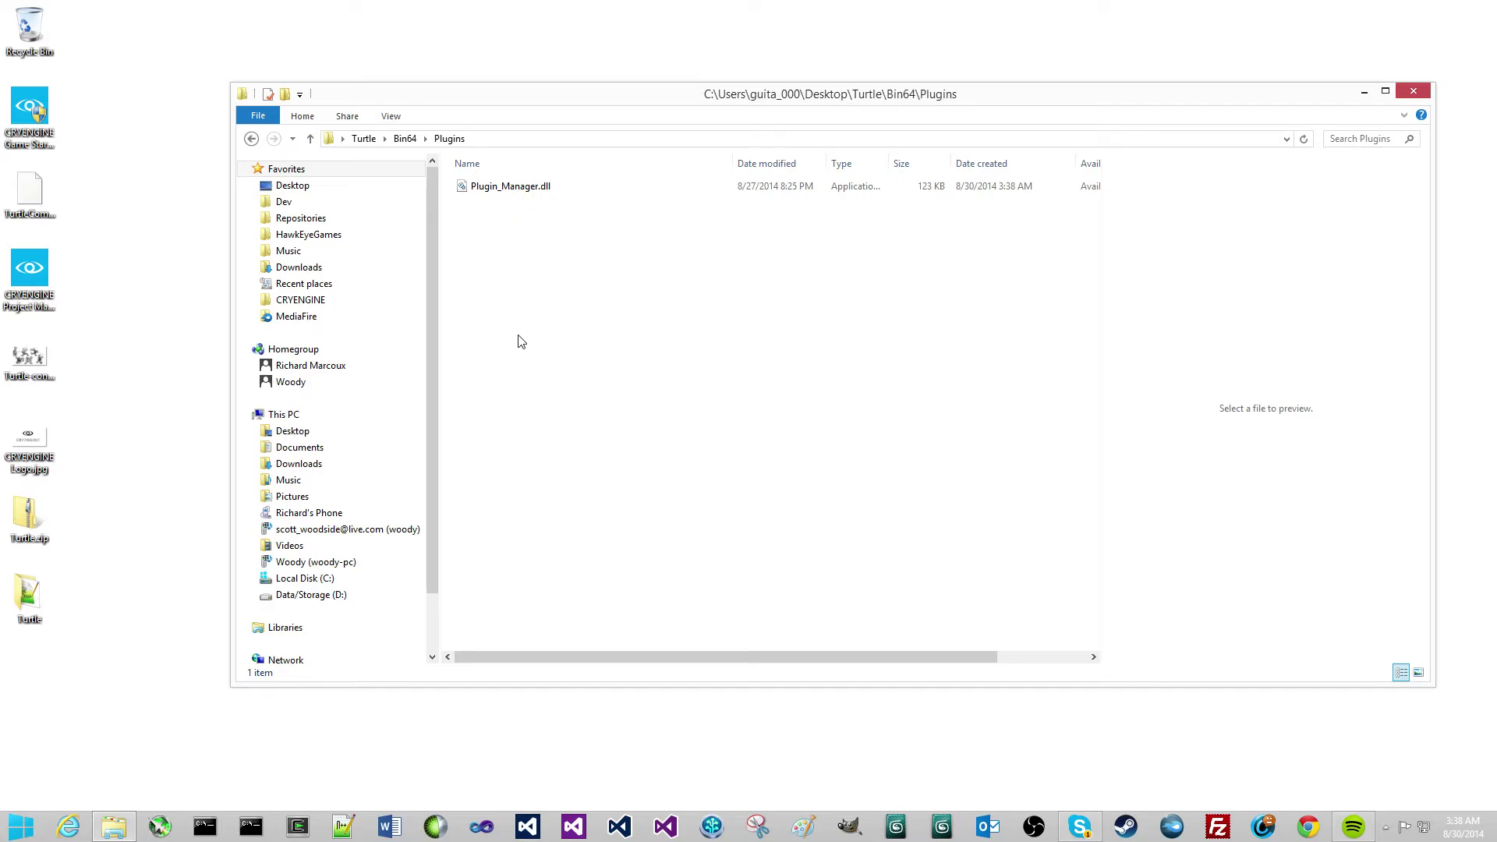
left_click(405, 139)
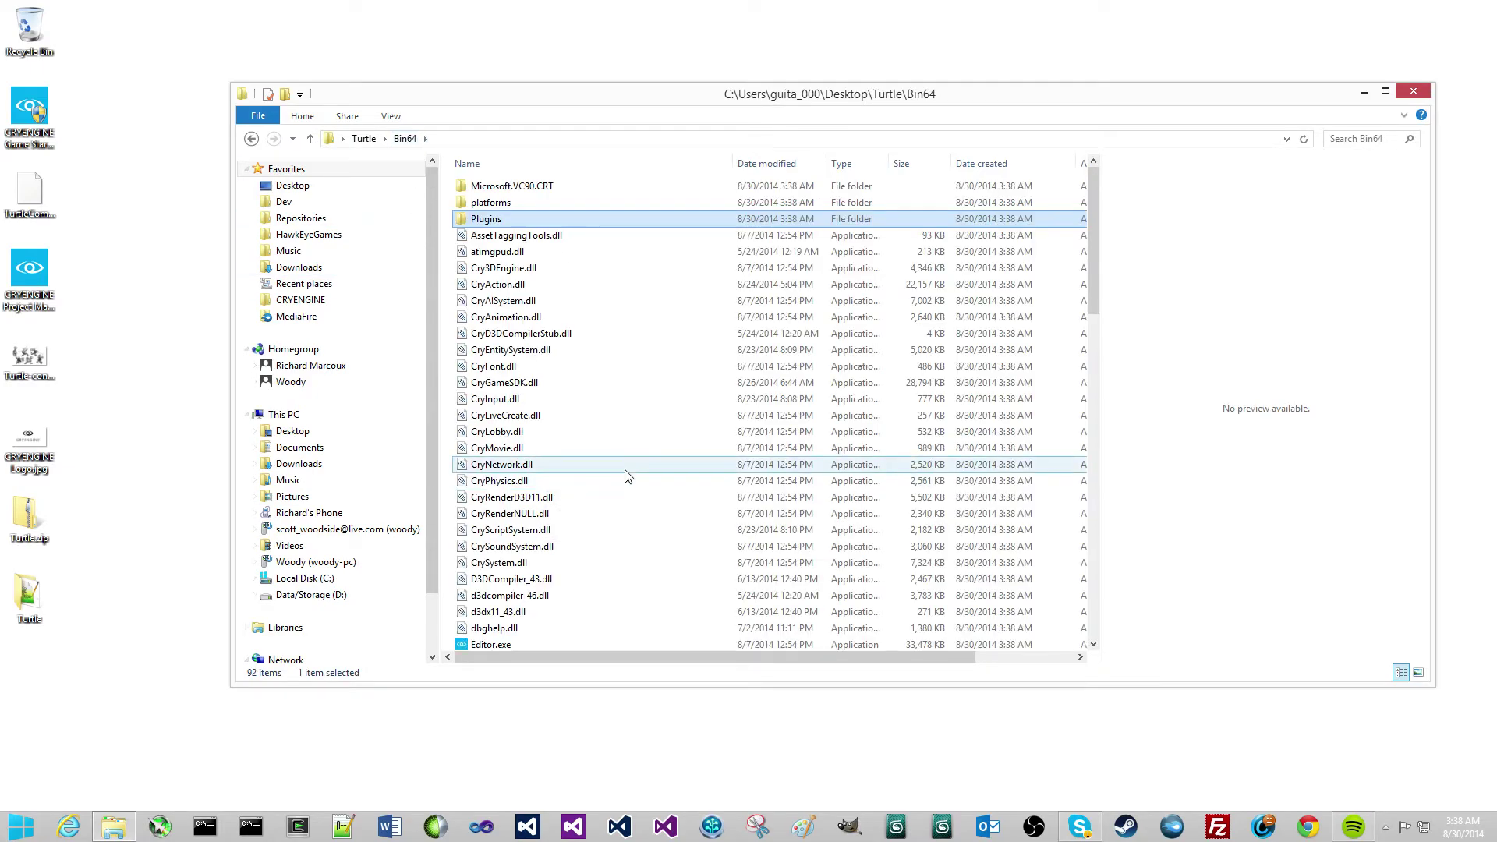
scroll(626, 476, "down", 6)
left_click(511, 396)
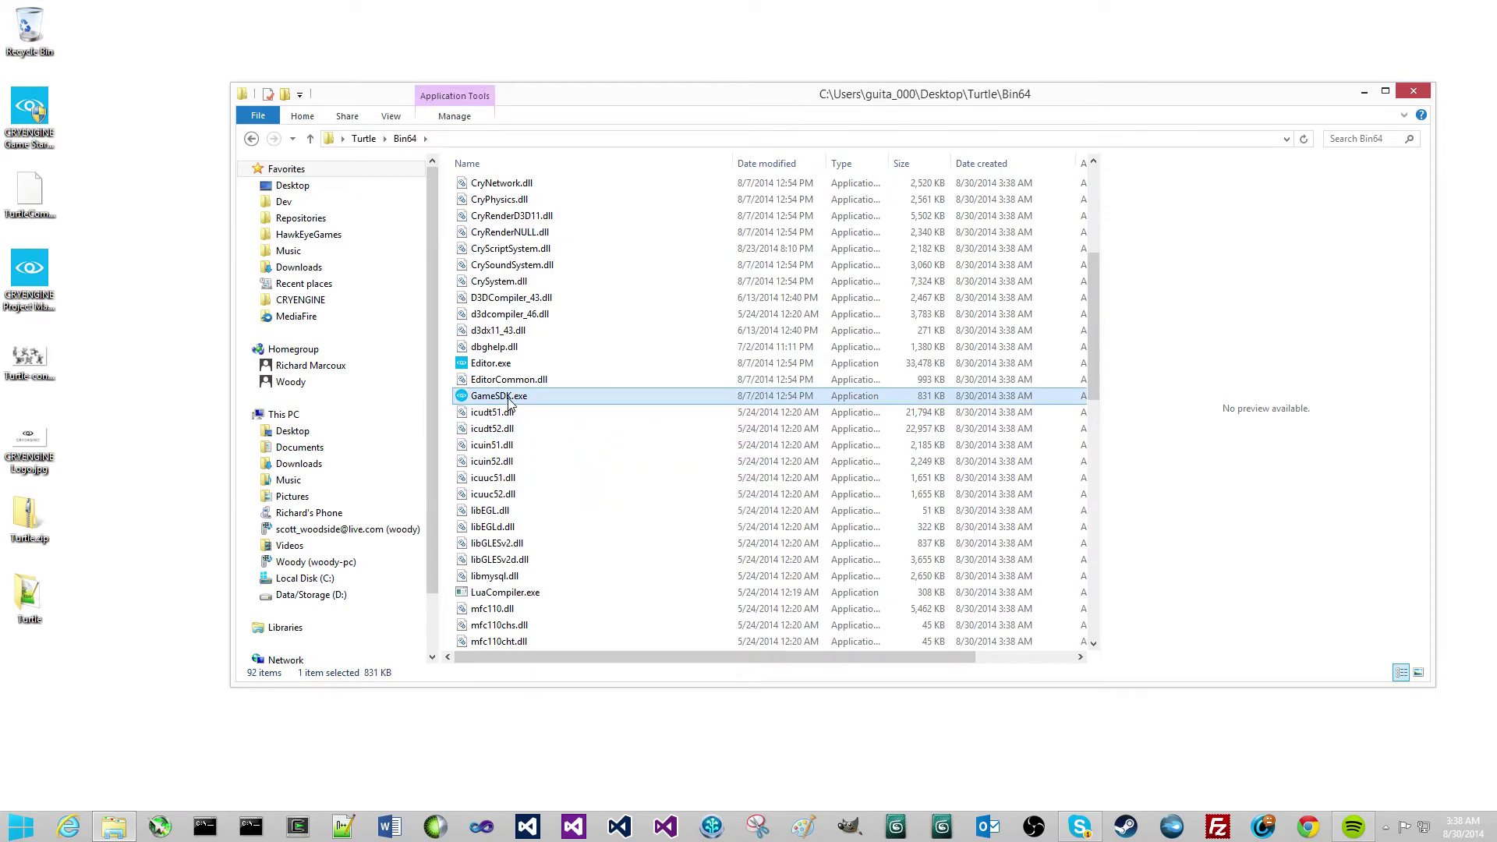
scroll(612, 463, "down", 12)
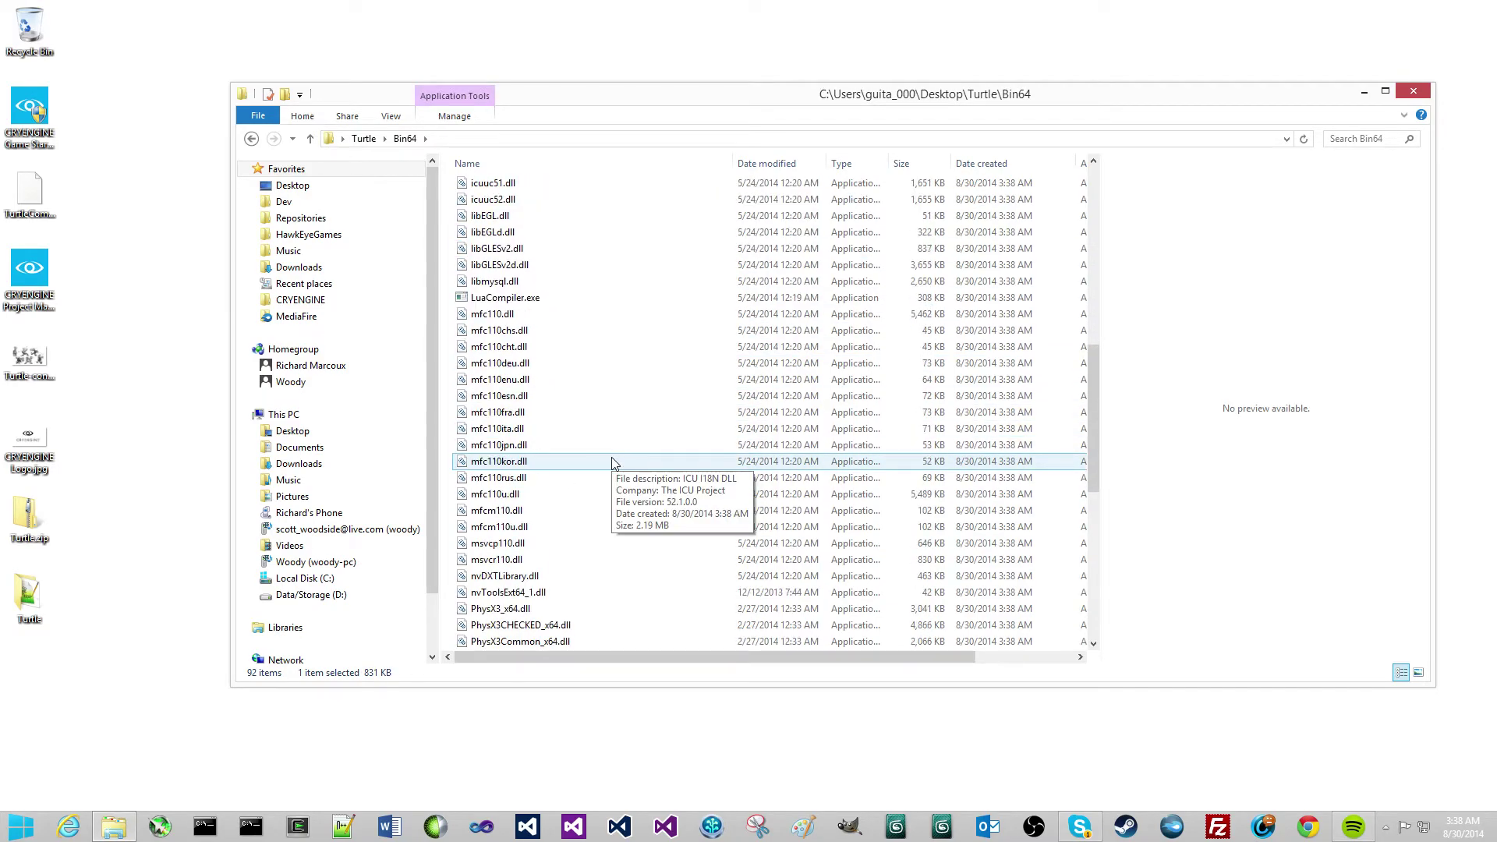
scroll(612, 463, "down", 4)
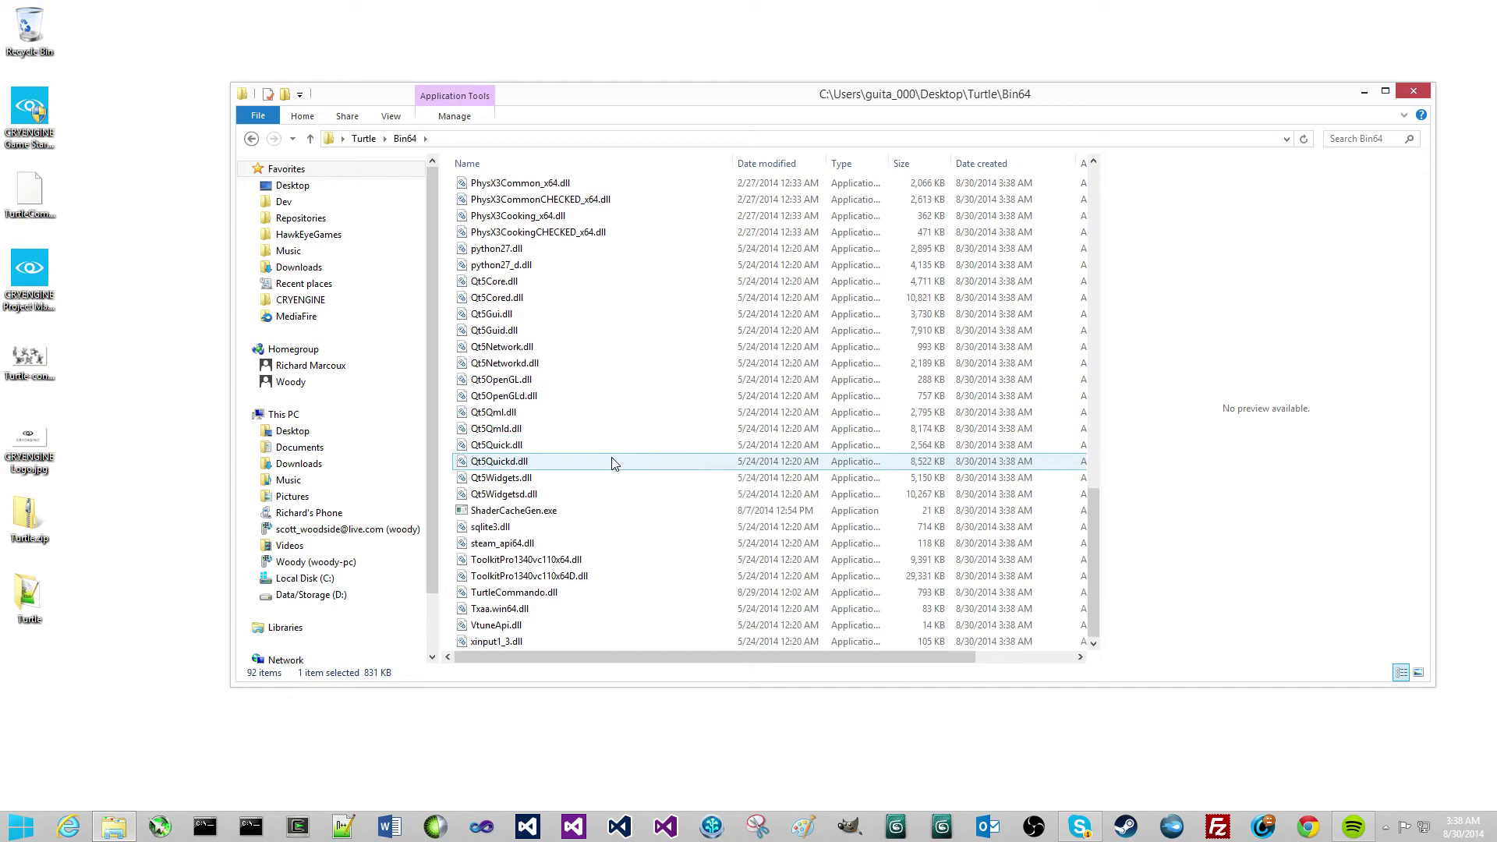
left_click(519, 594)
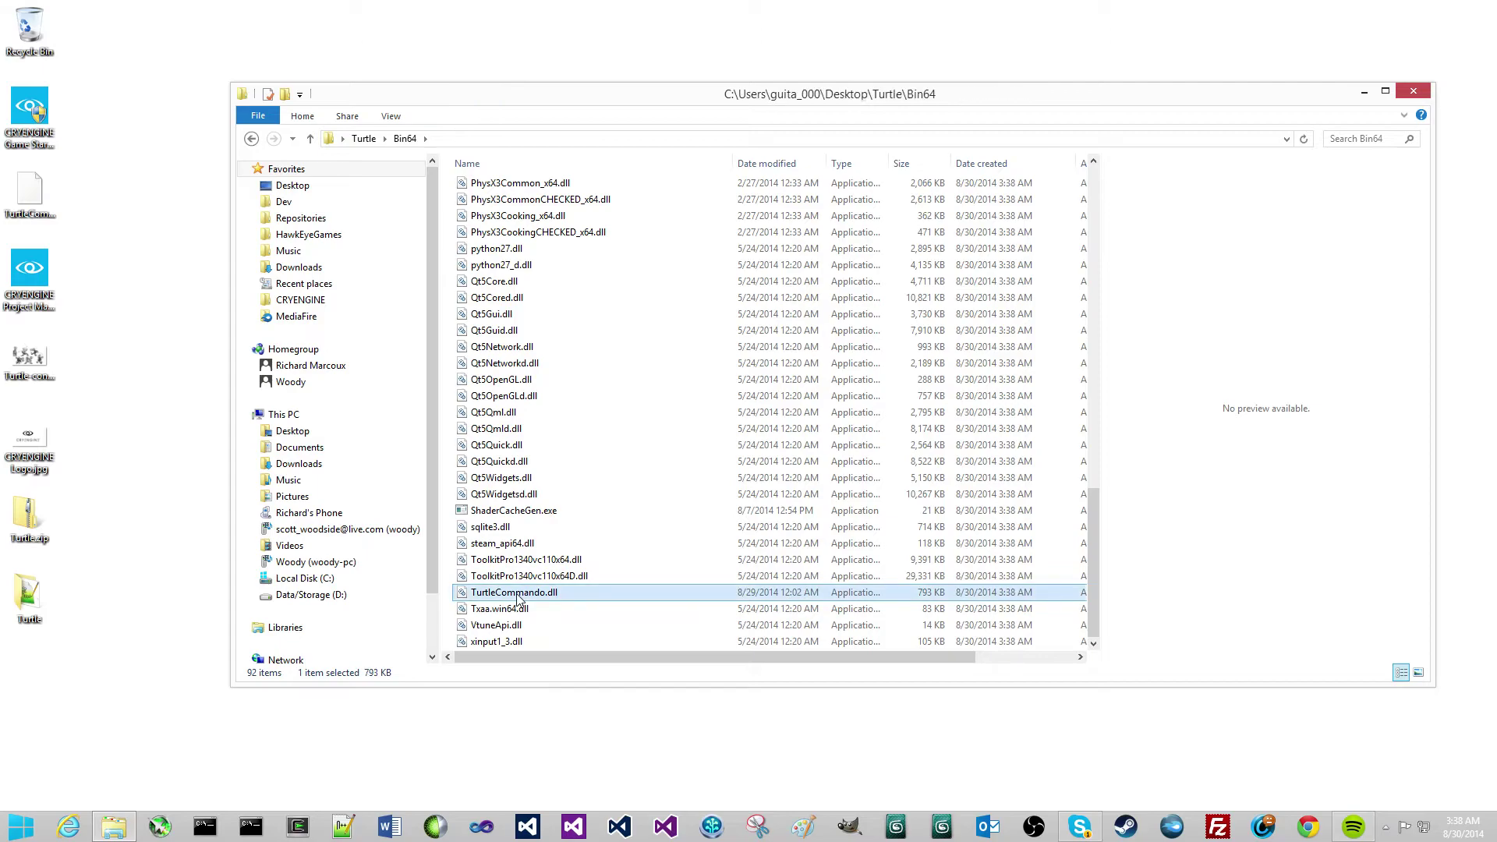
Look in Turtle's Bin32 folder, then open Content and Levels and select Content.pak
left_click(365, 139)
double_click(482, 187)
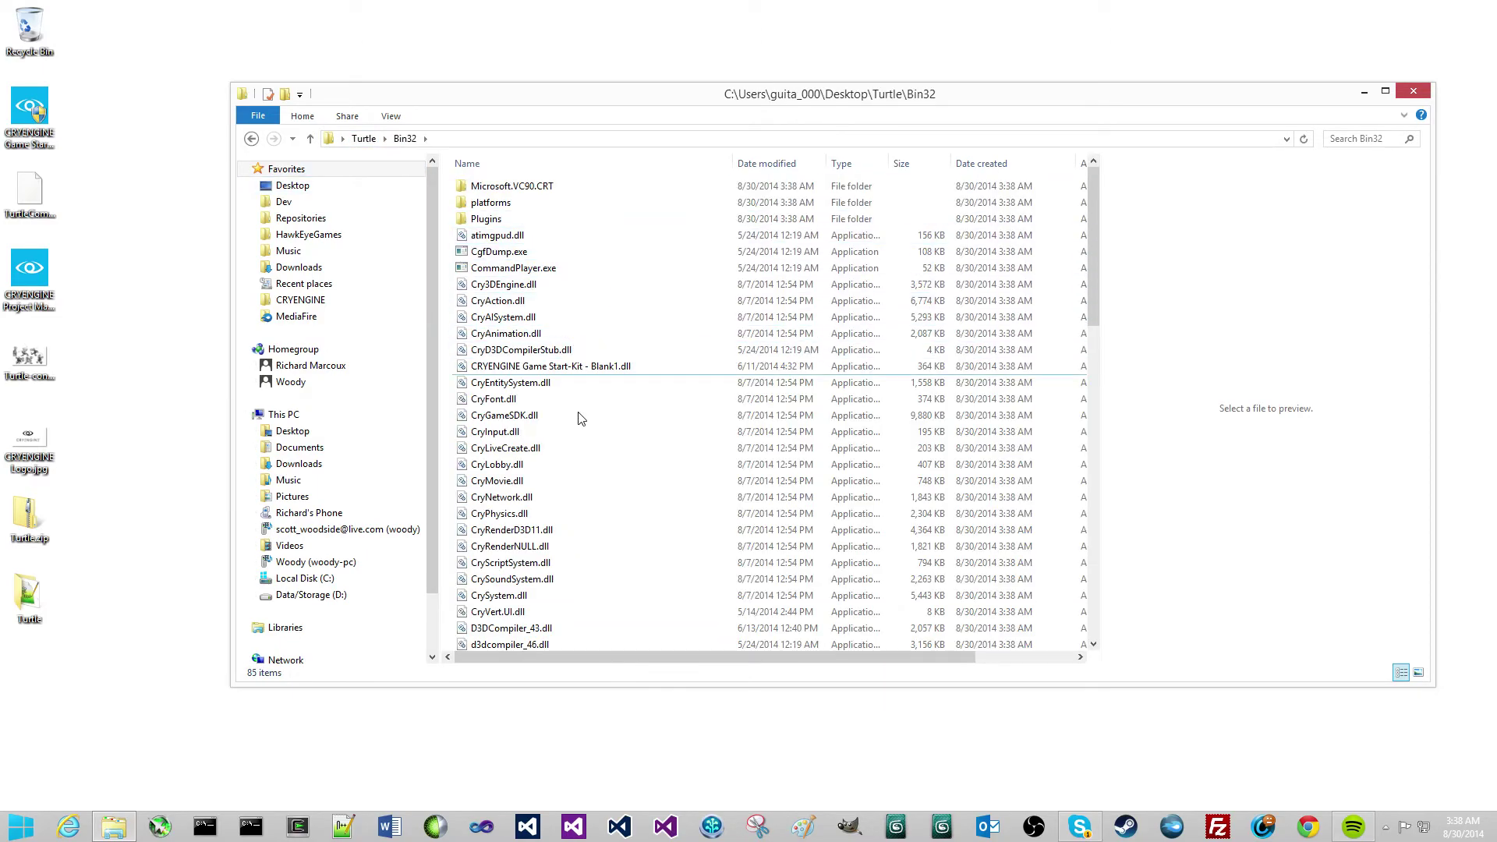
left_click(364, 139)
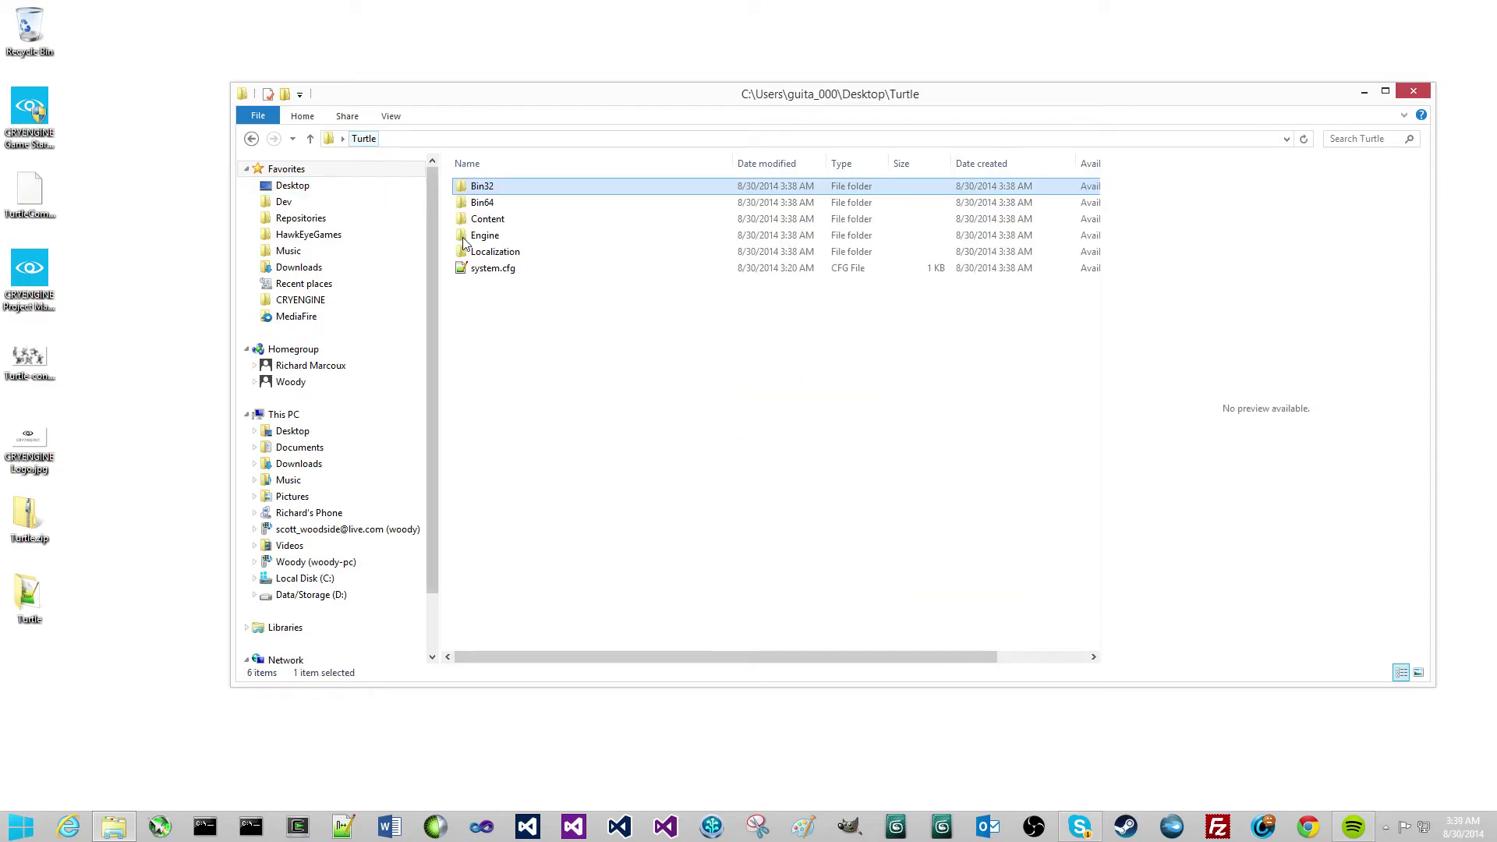
double_click(490, 220)
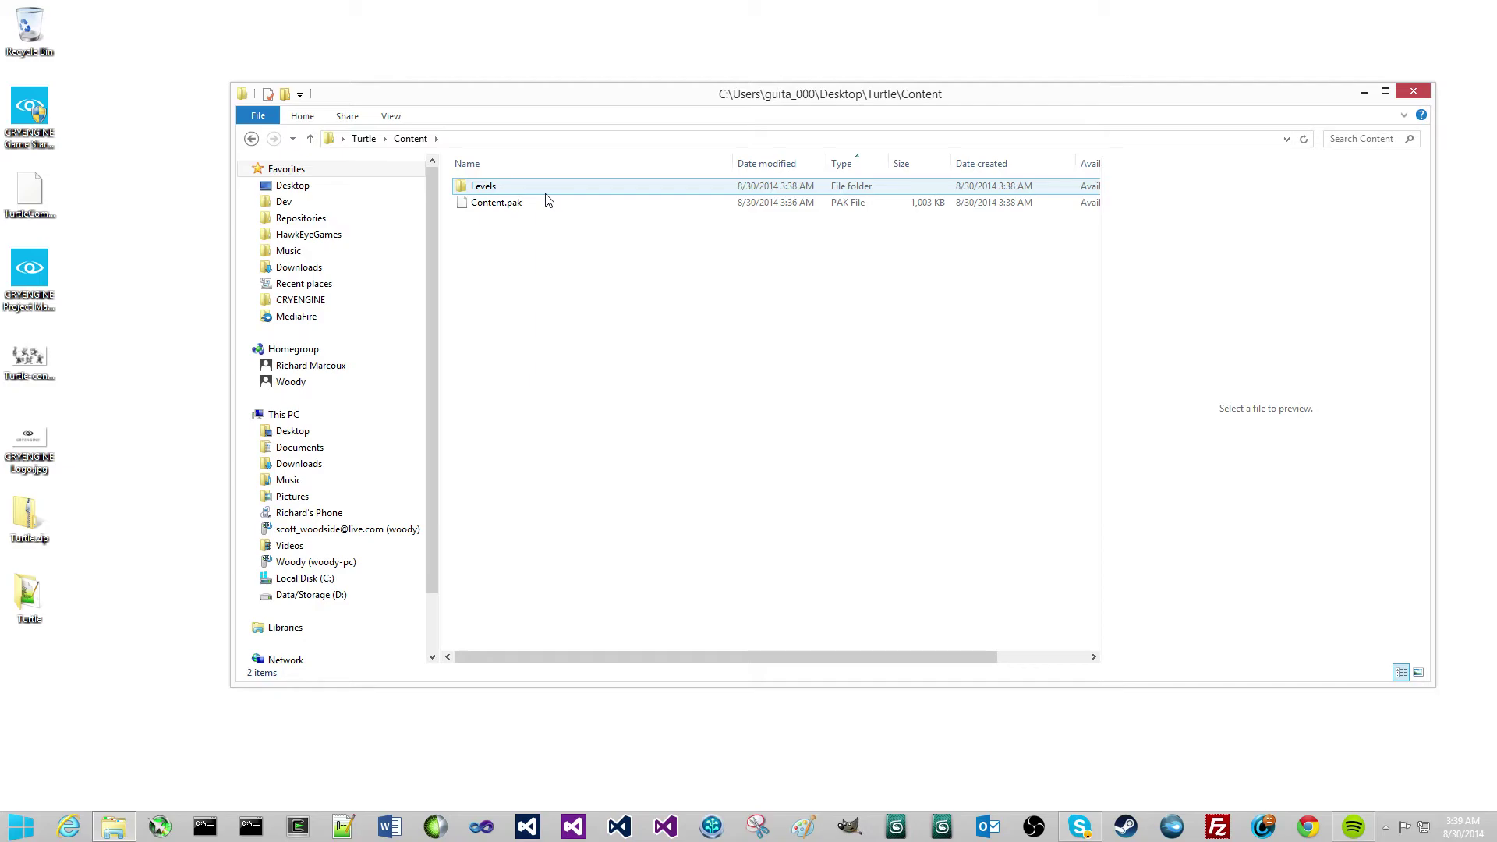
double_click(491, 187)
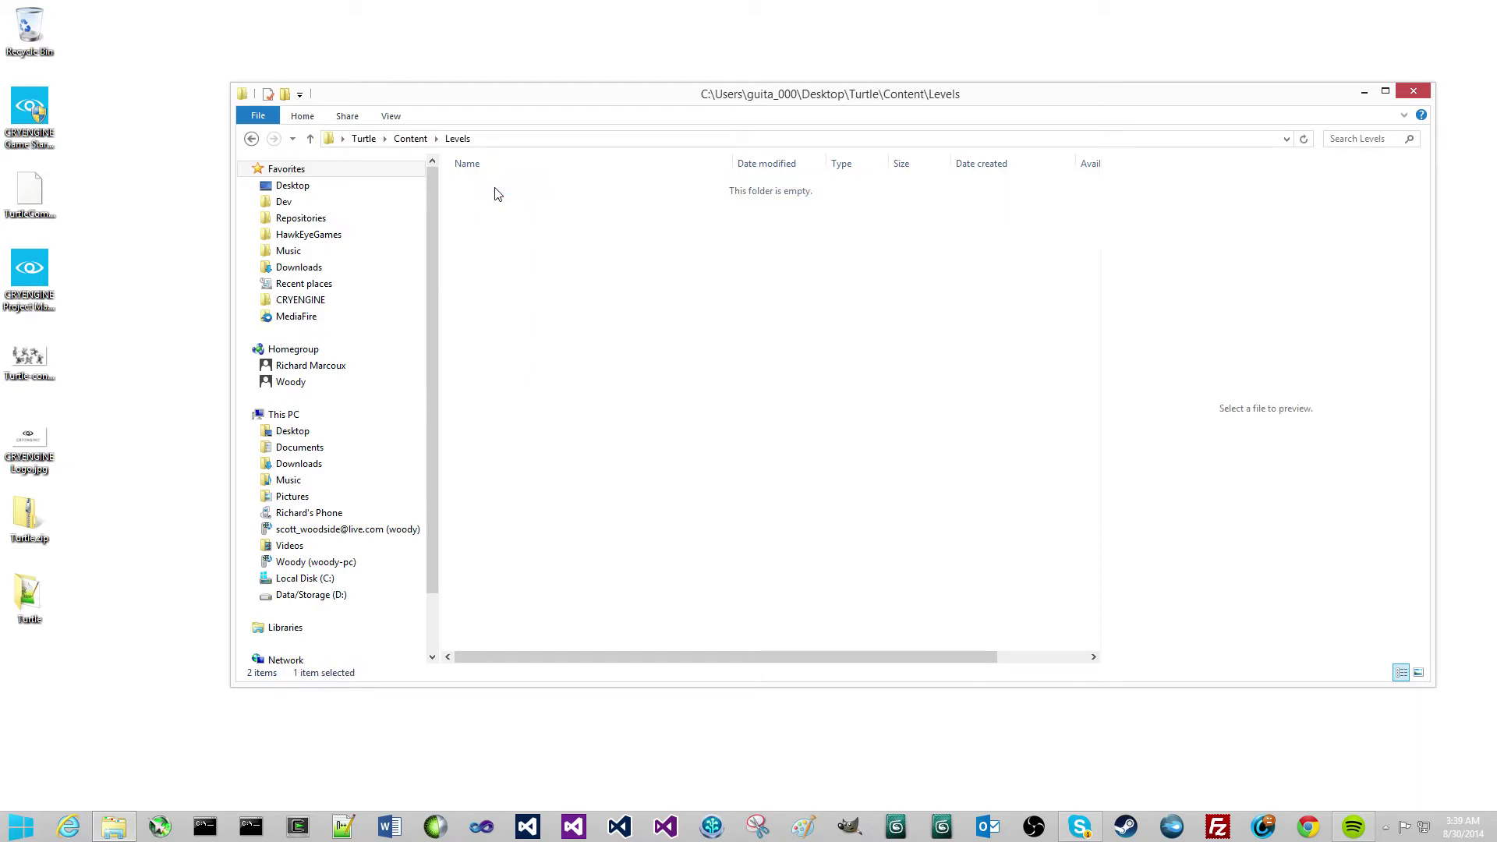
left_click(411, 138)
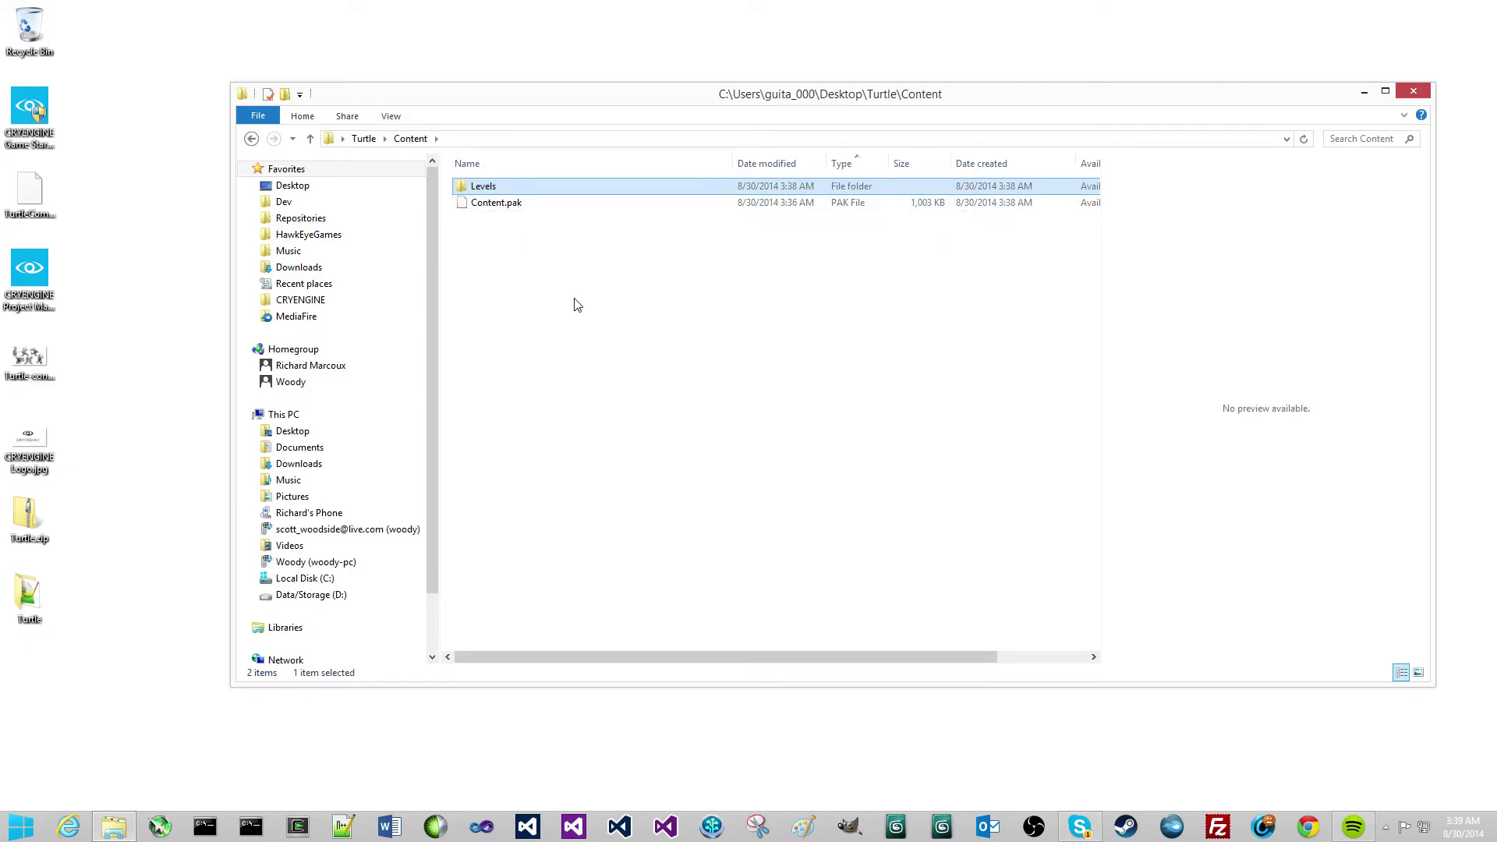
left_click(518, 205)
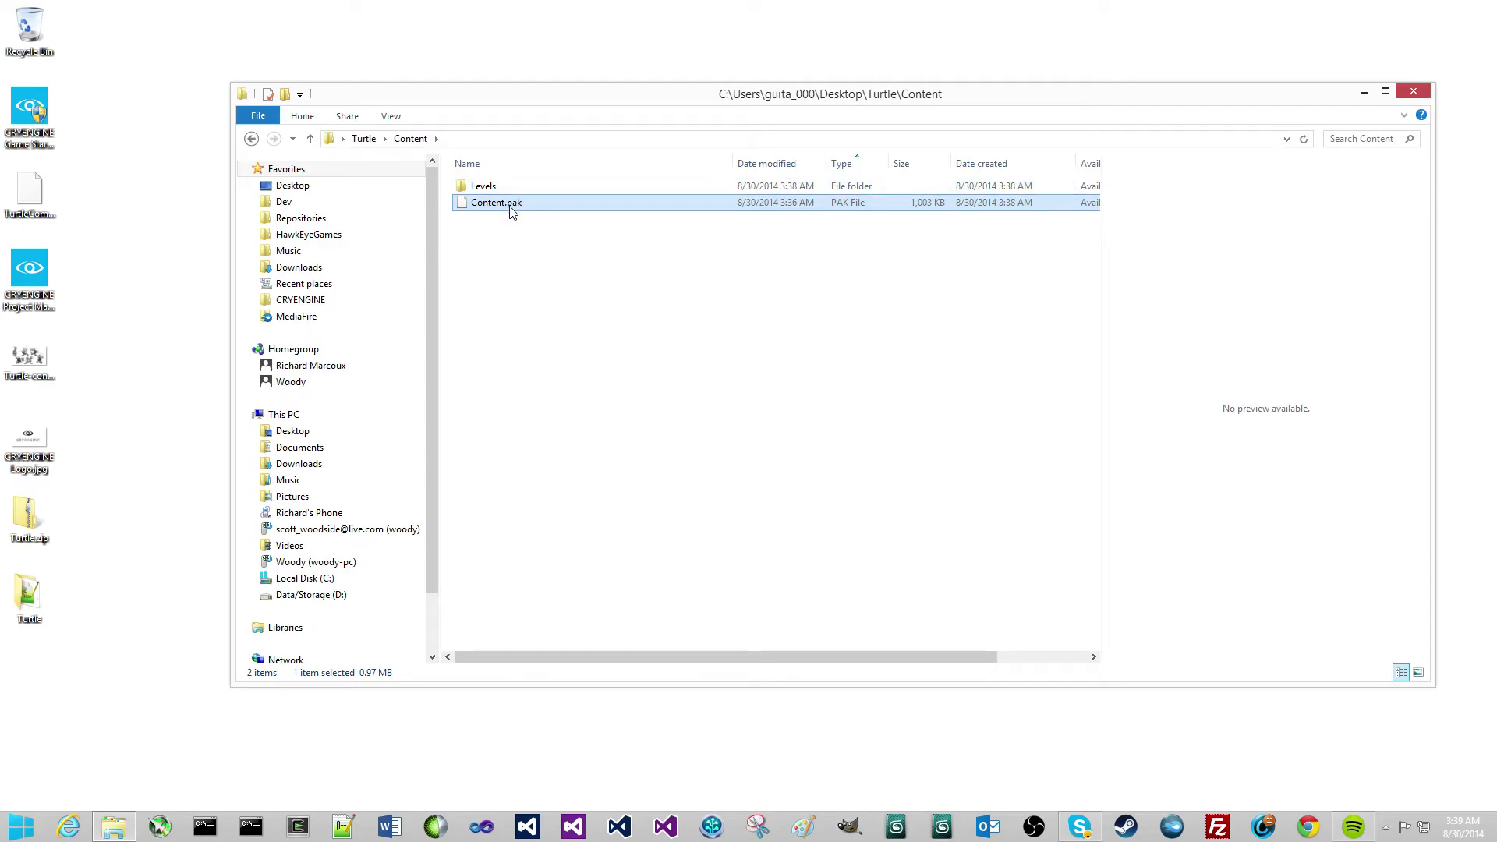
right_click(511, 209)
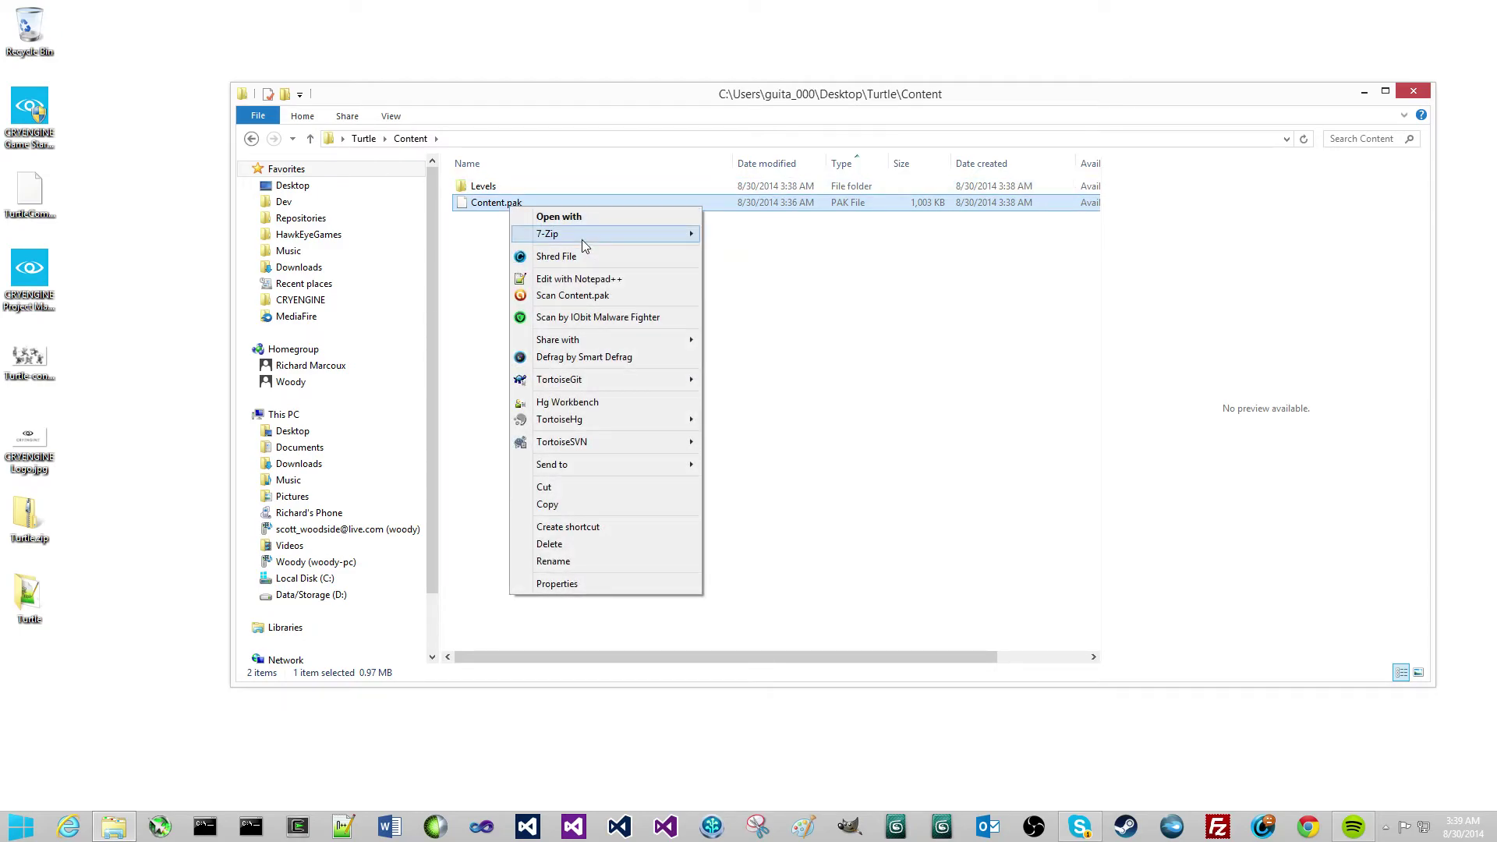
mouse_move(585, 235)
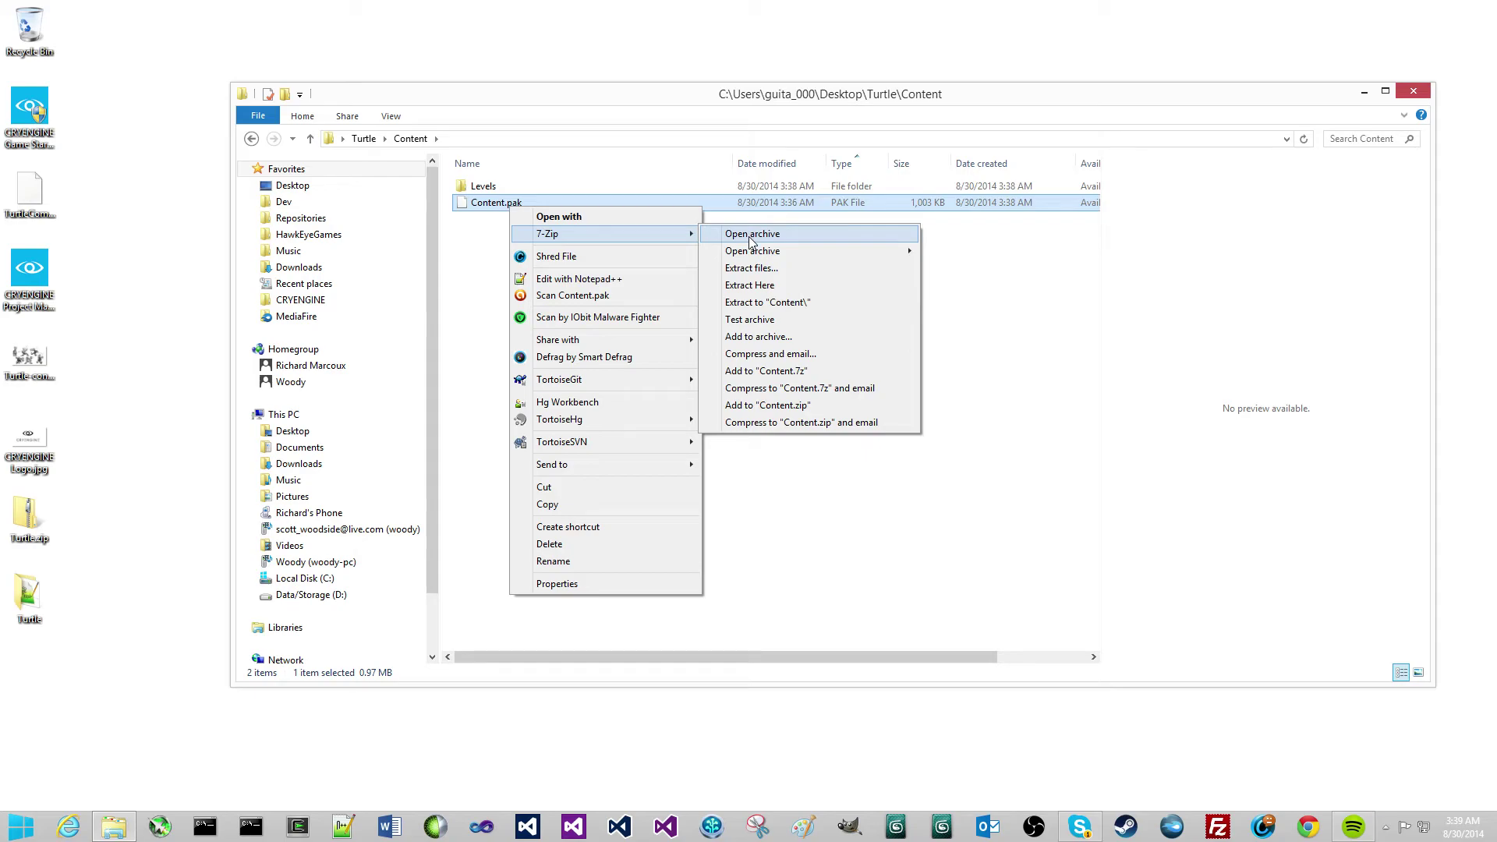
left_click(751, 234)
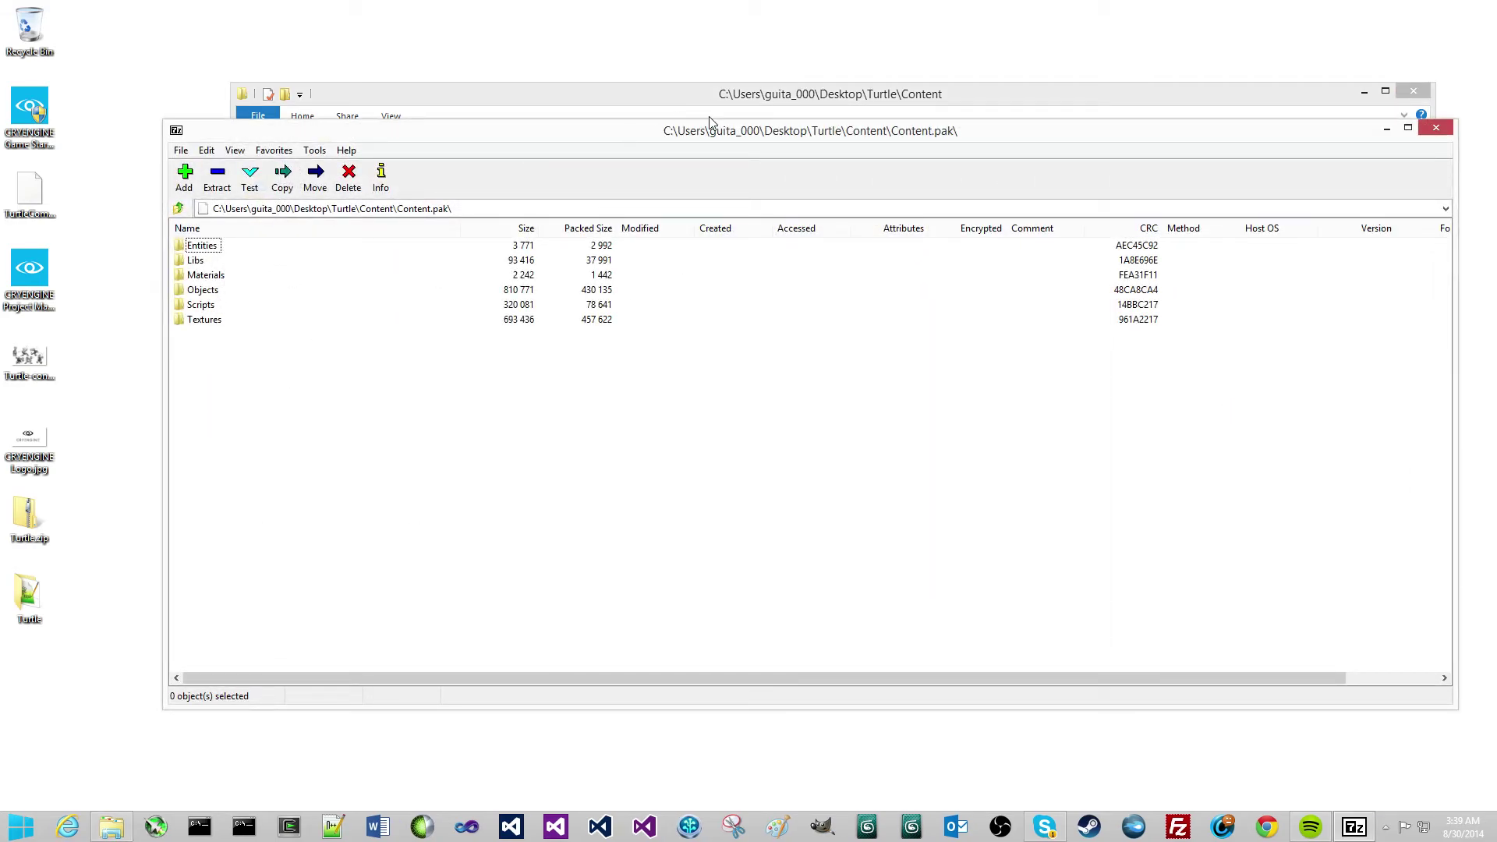
left_click_drag(1092, 131, 1079, 140)
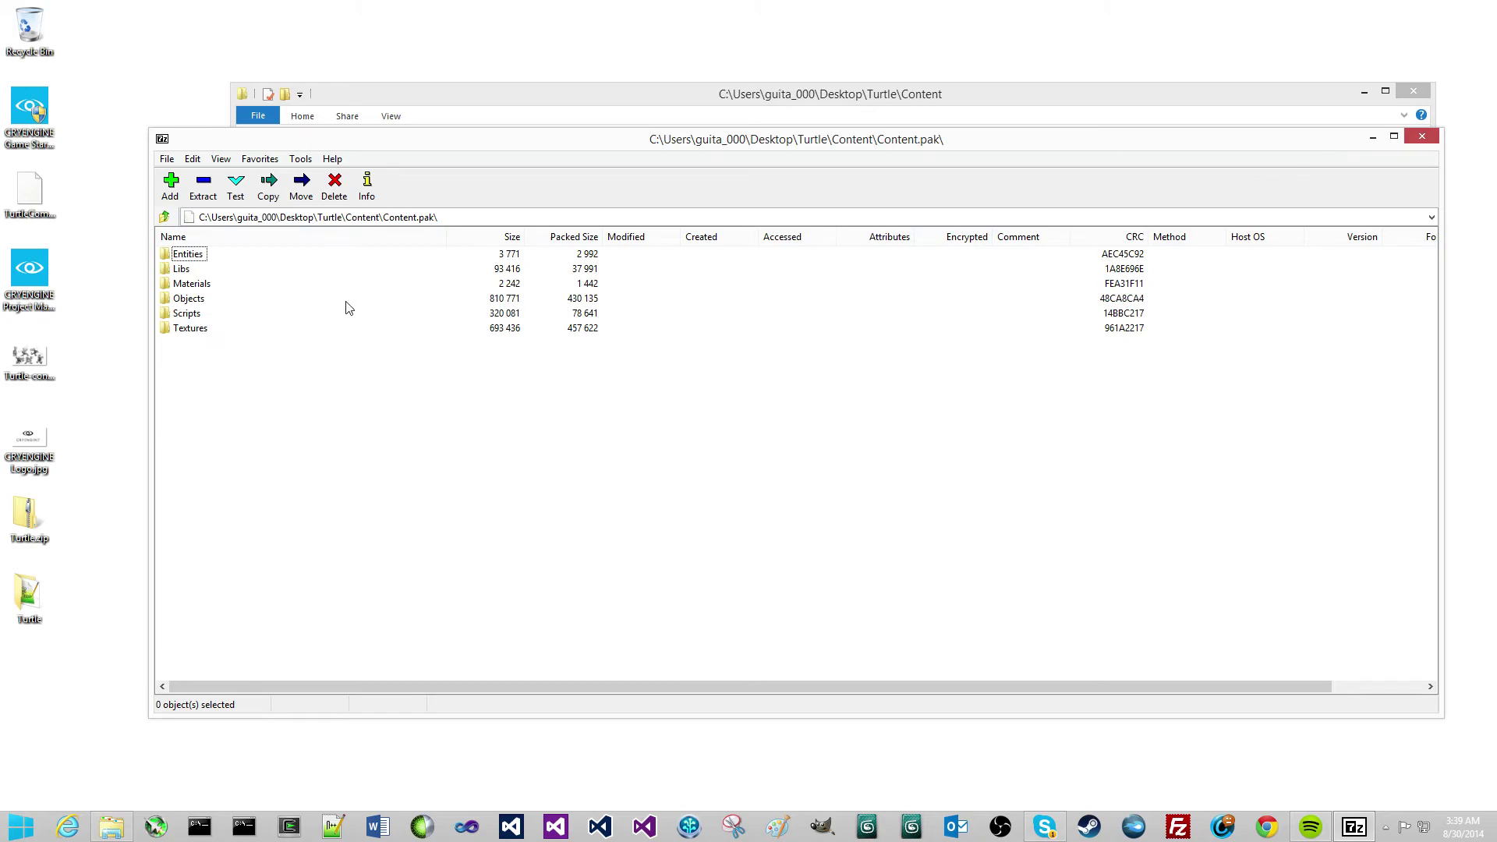
Close the archive window and browse Turtle's Engine and Localization folders
left_click(1421, 138)
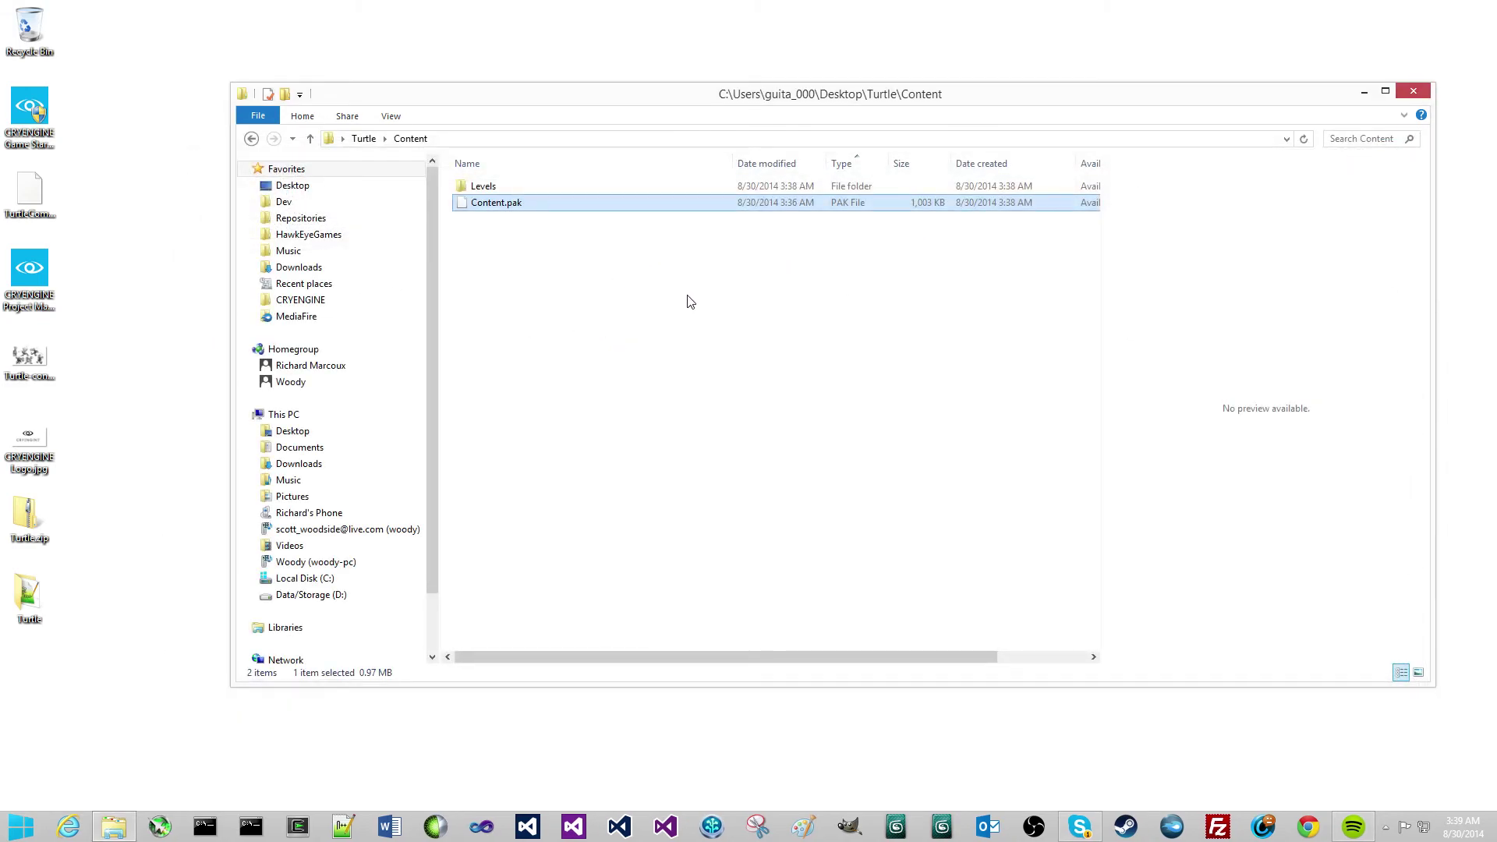
left_click(363, 138)
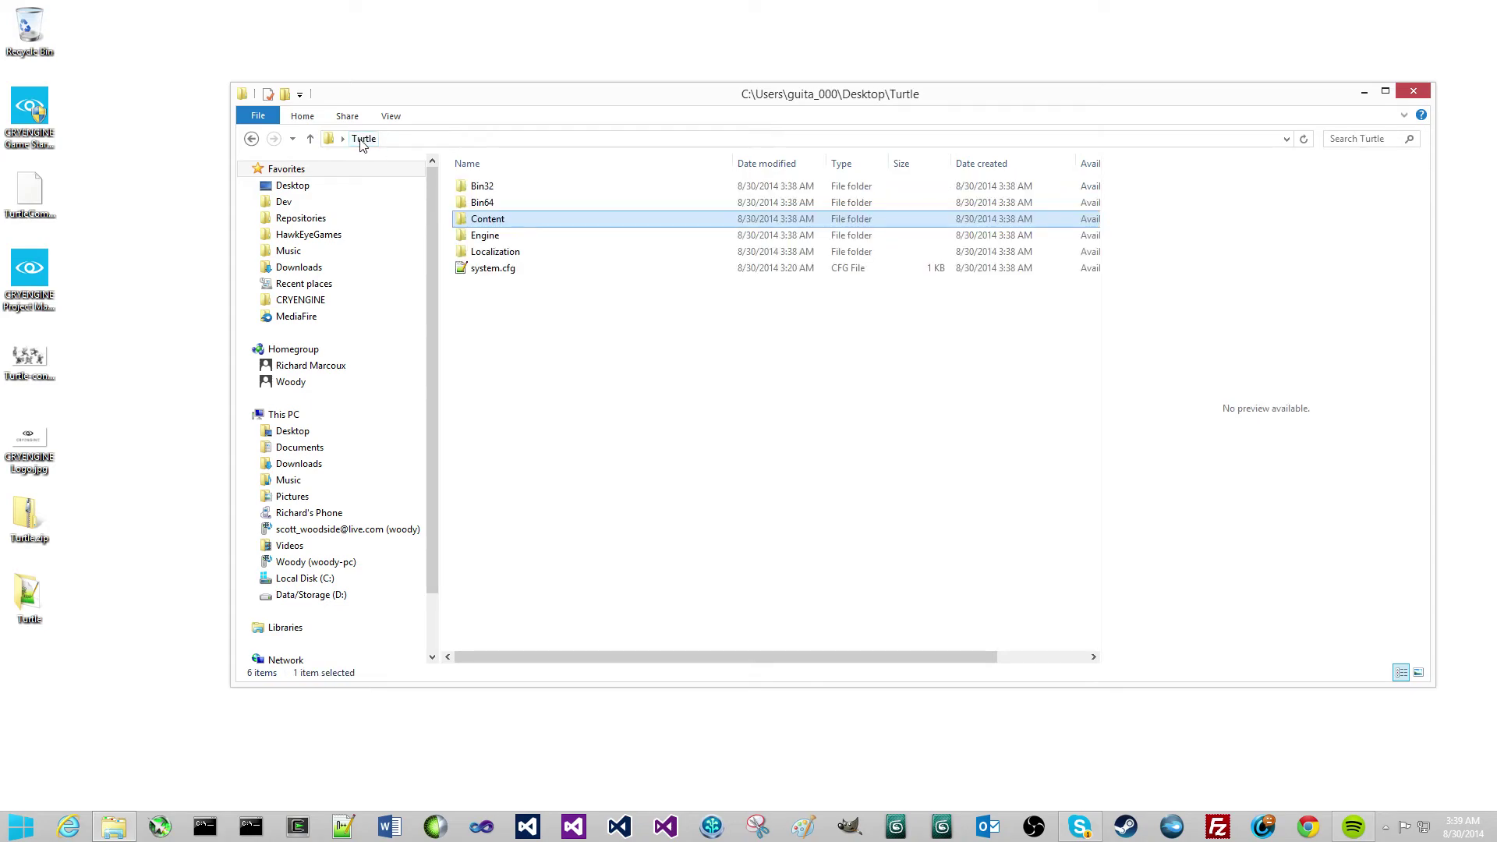
double_click(491, 241)
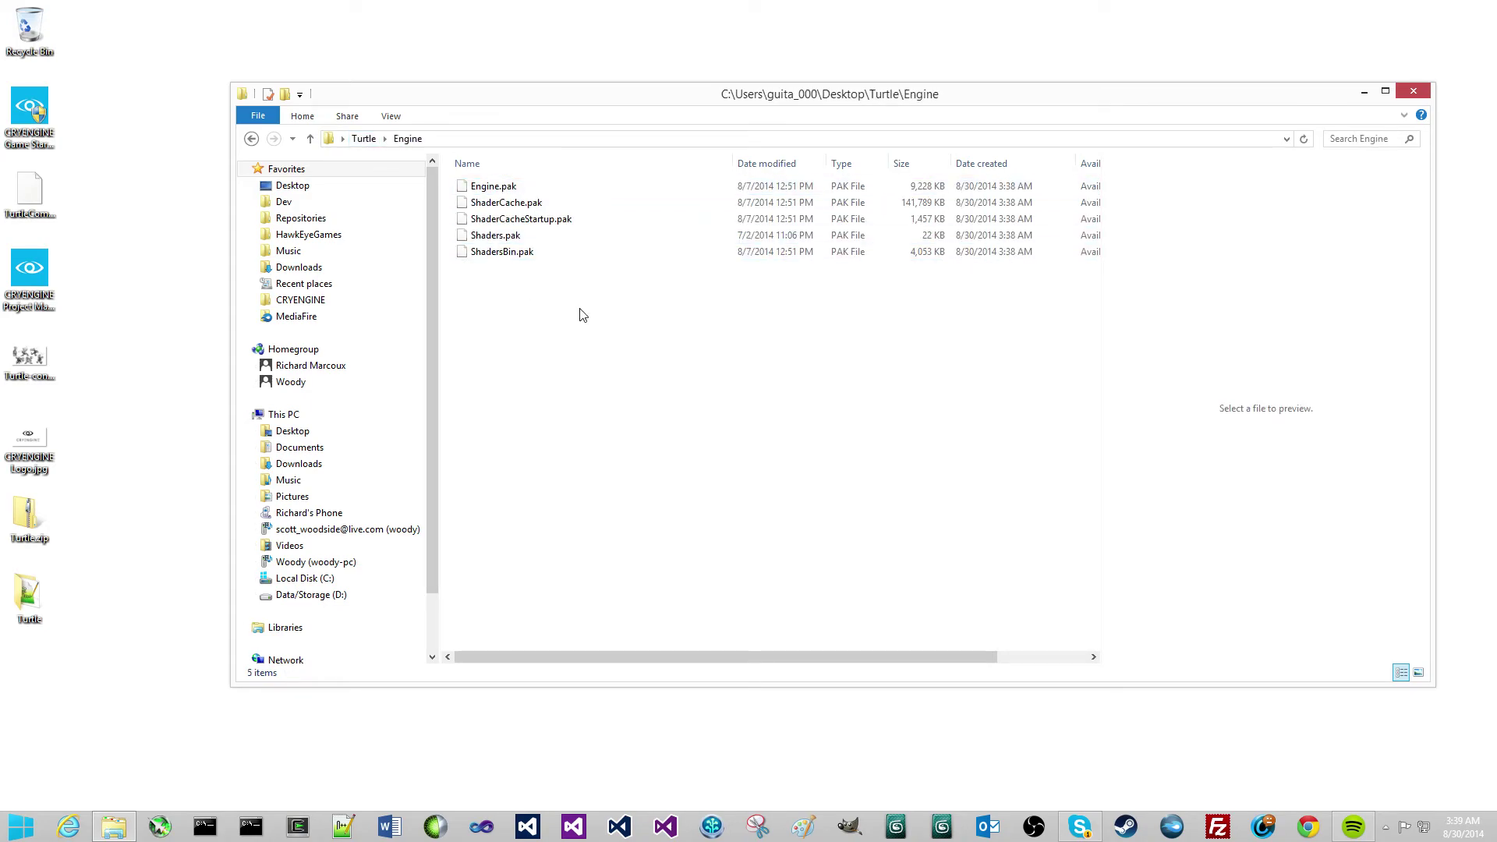
left_click(363, 138)
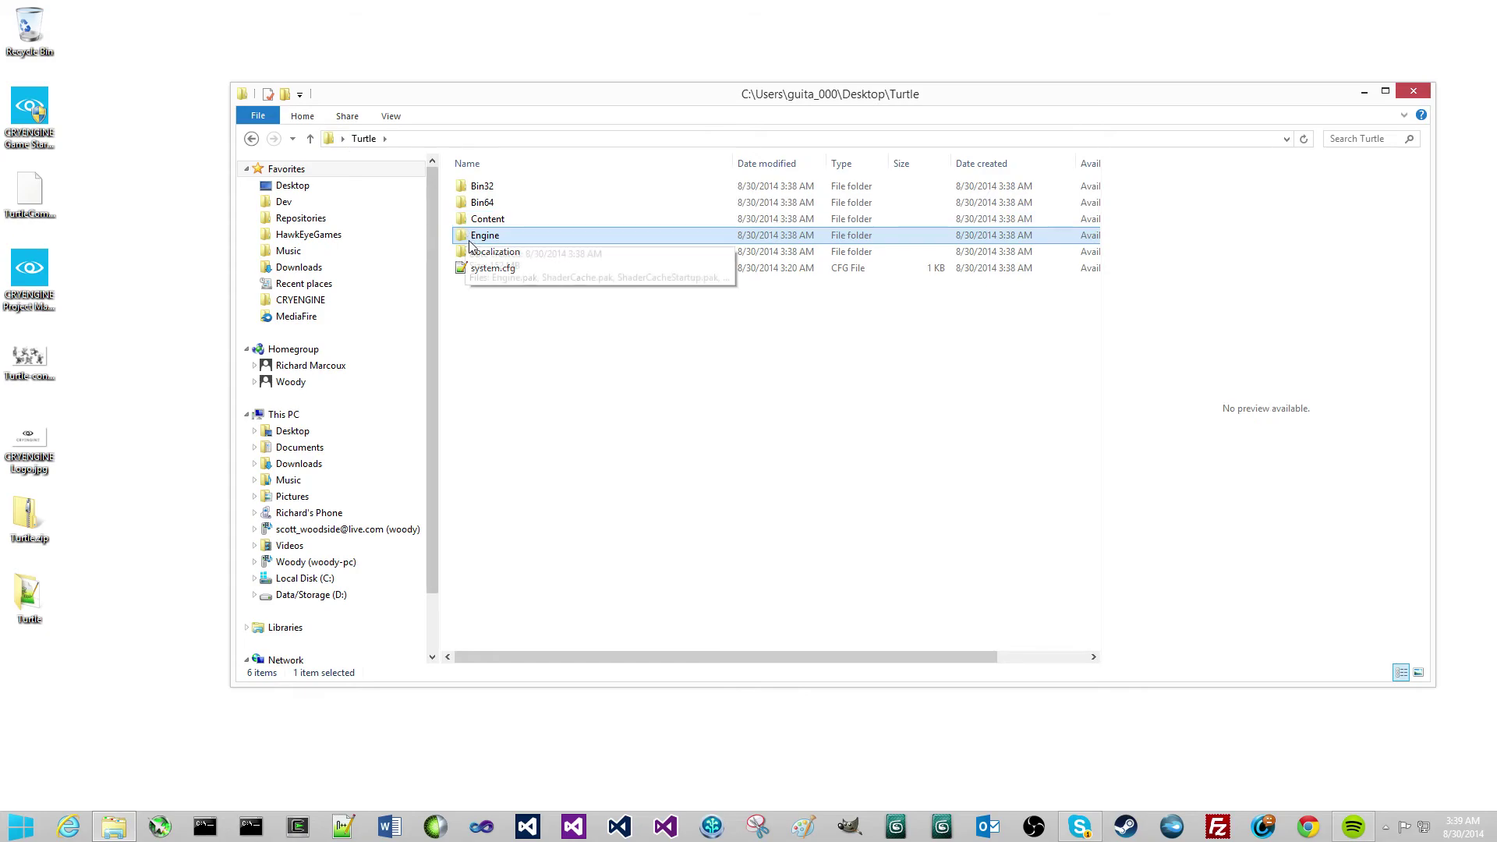
double_click(499, 251)
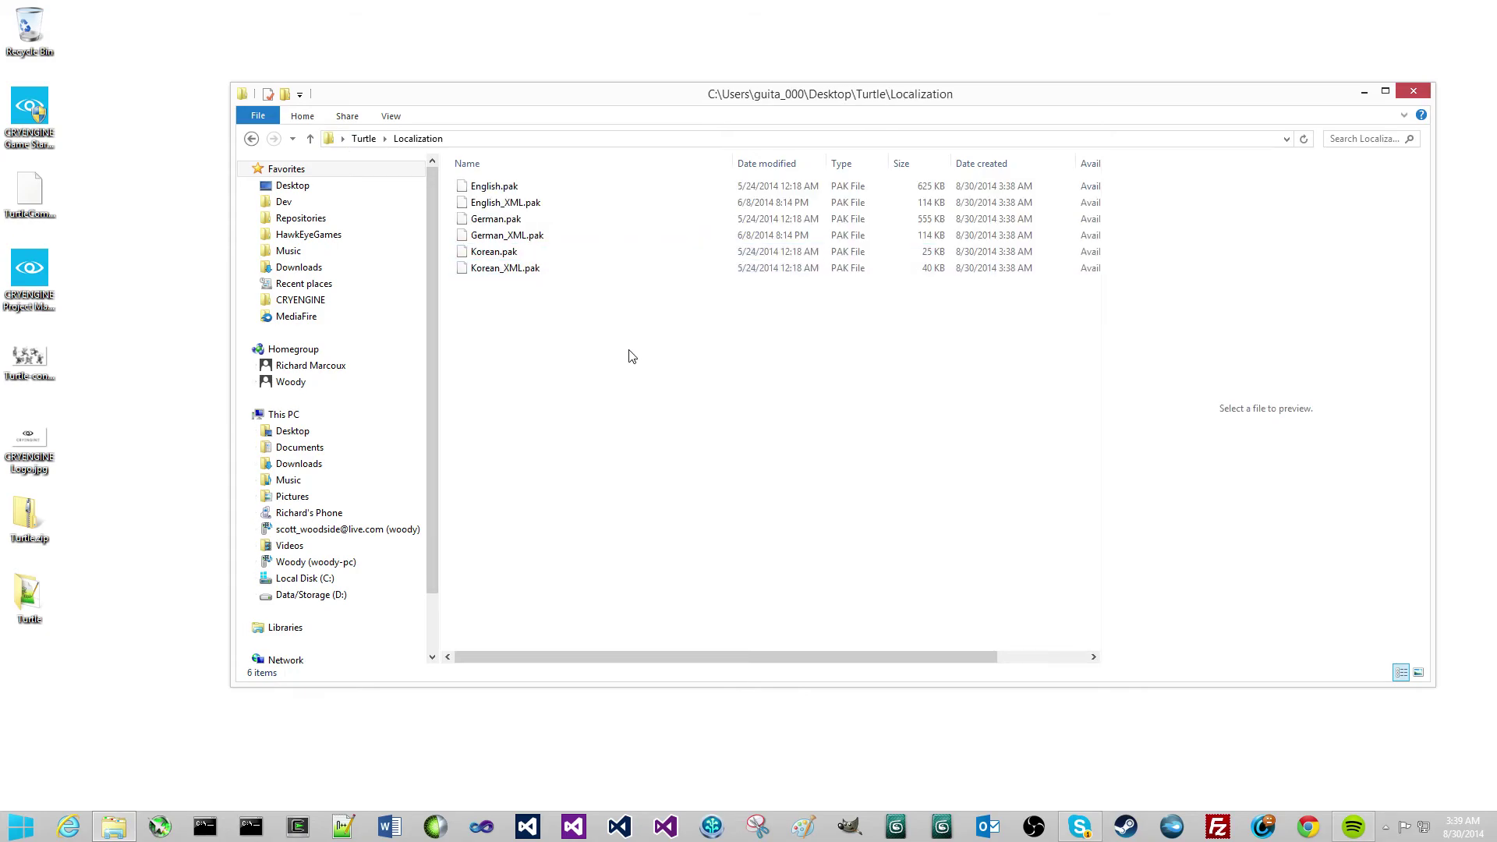
left_click(364, 138)
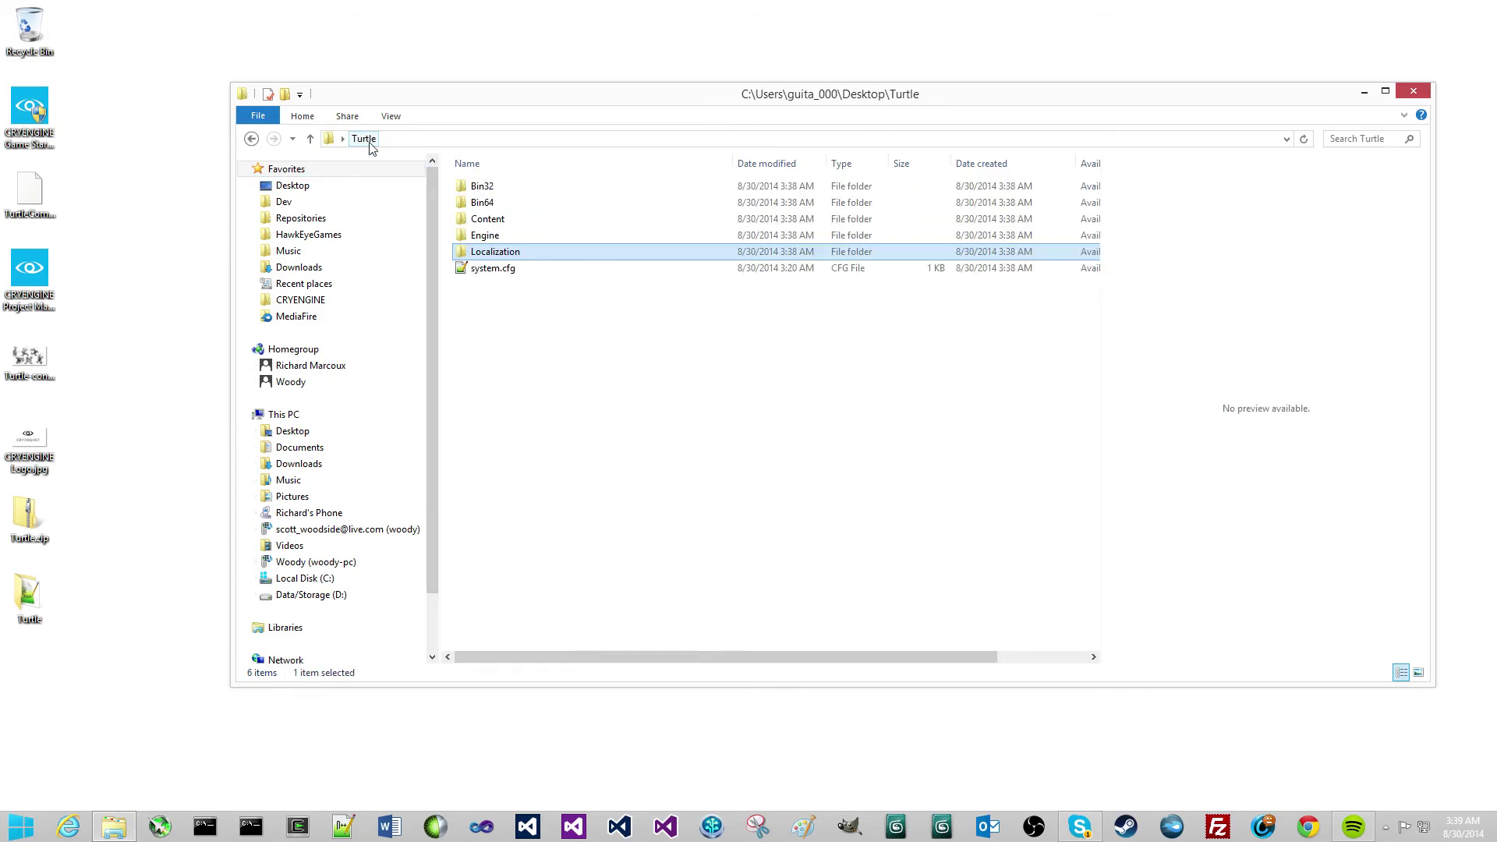
Select system.cfg in the Turtle folder, then open the Bin64 folder
left_click(602, 320)
left_click(501, 274)
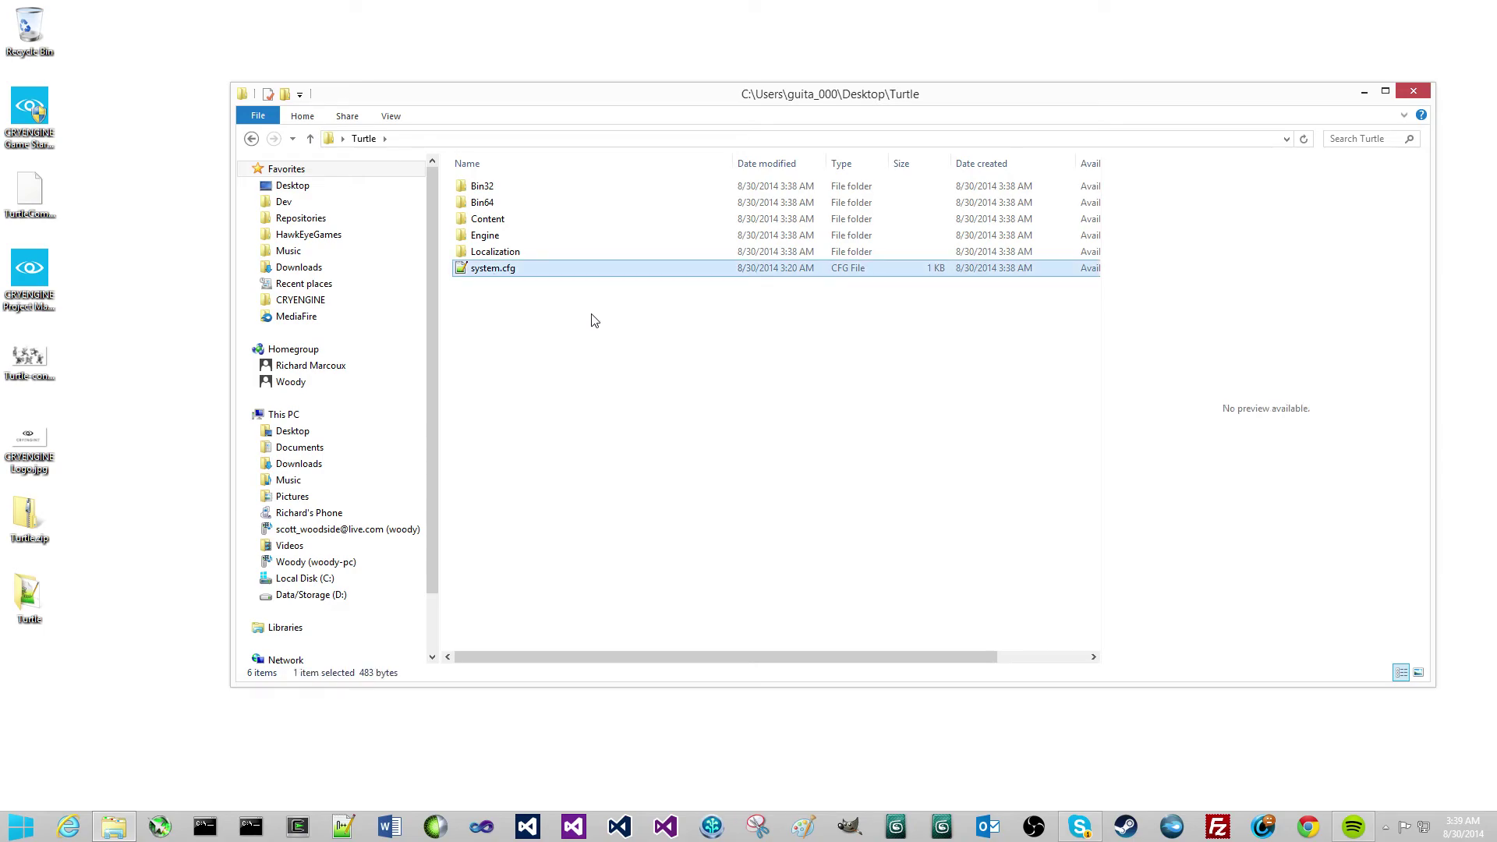
left_click(553, 339)
left_click_drag(516, 94, 502, 85)
double_click(468, 194)
scroll(561, 424, "down", 7)
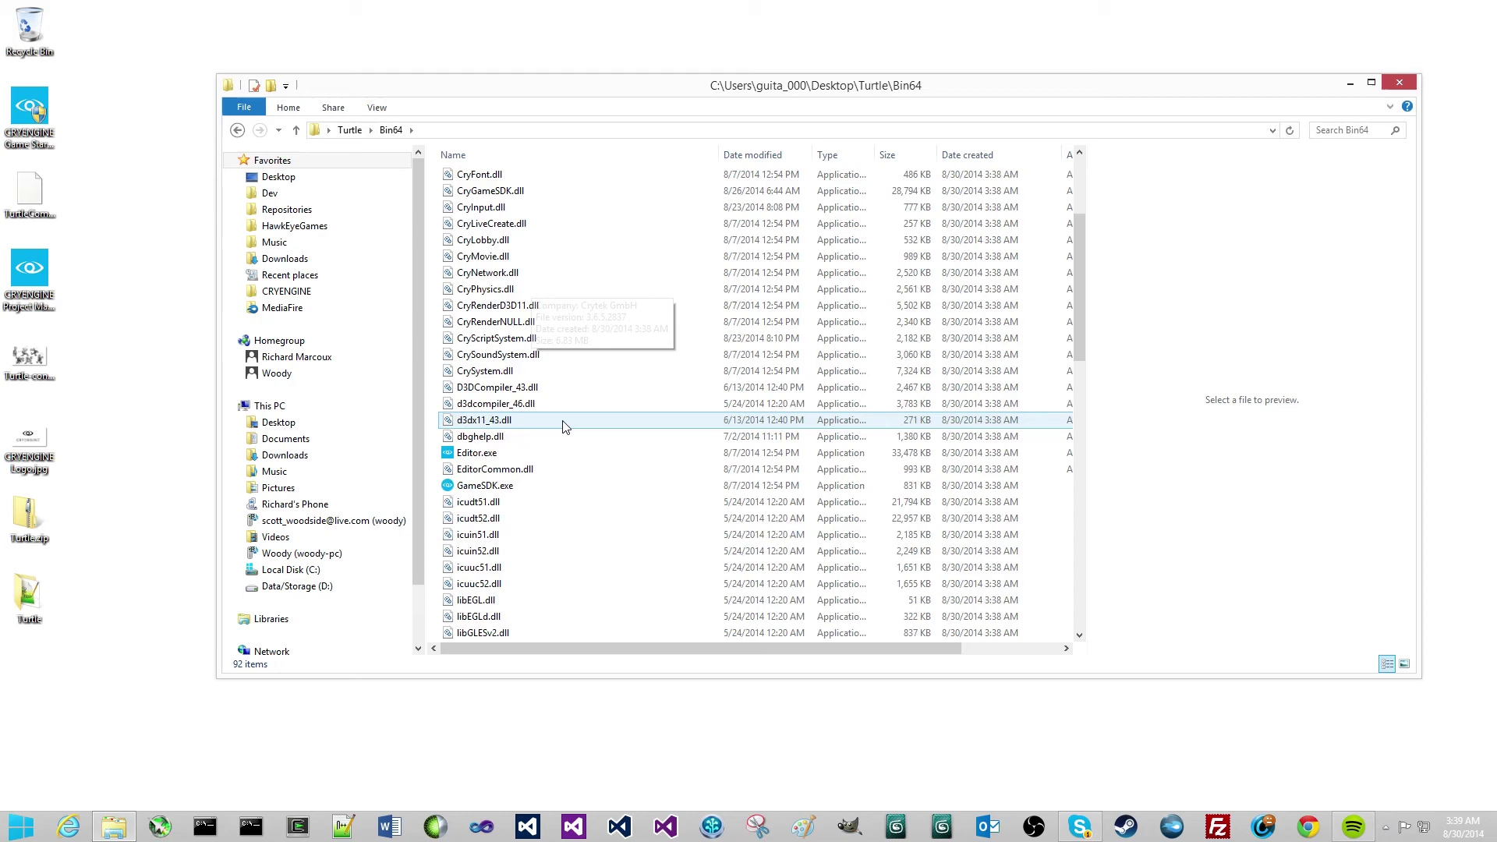
Run GameSDK.exe and fly the turtle character forward using Space and W
double_click(483, 338)
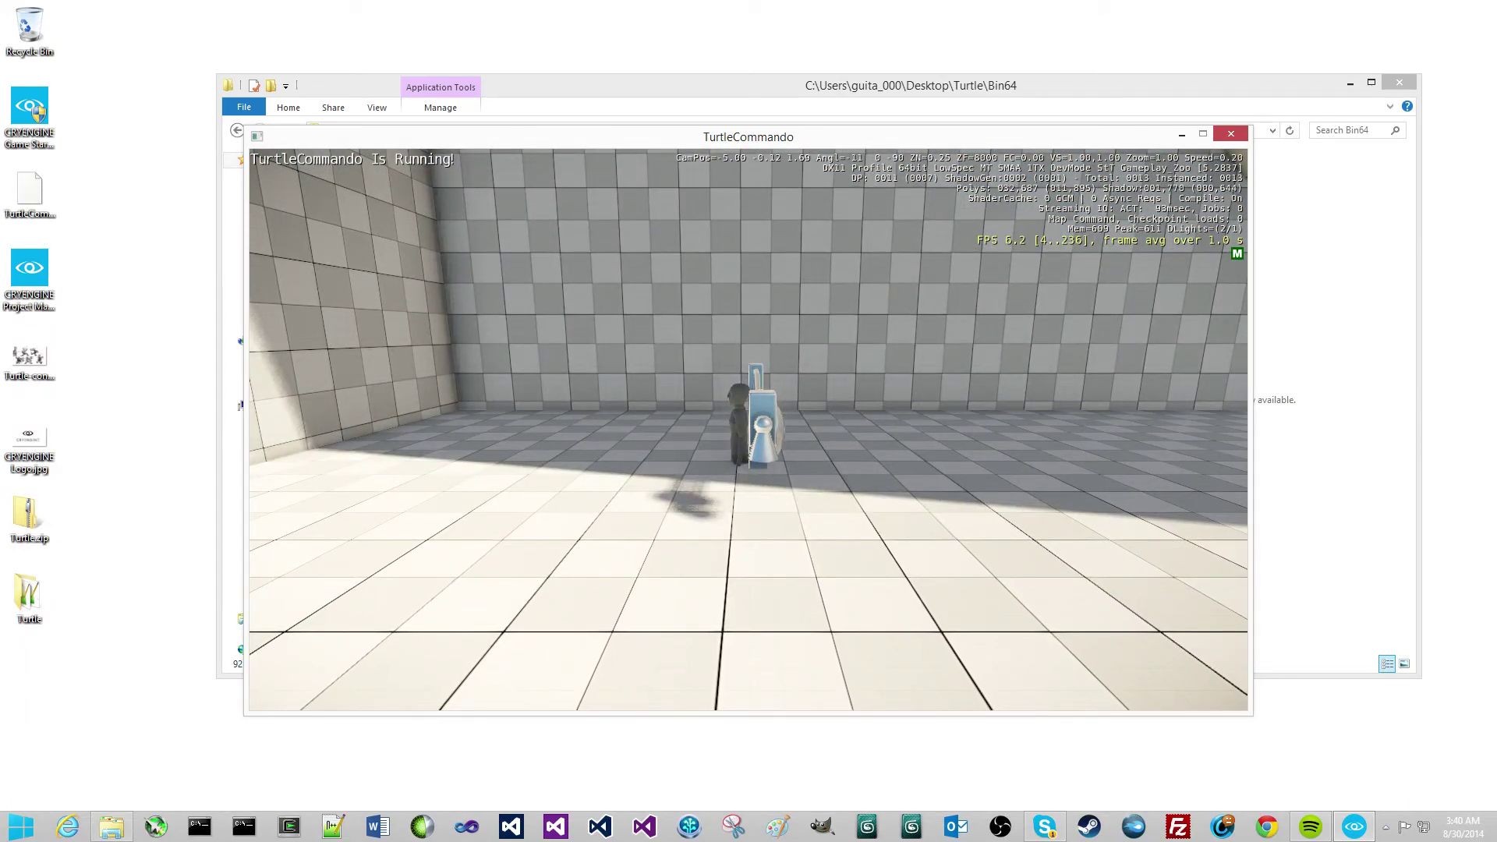
key("space")
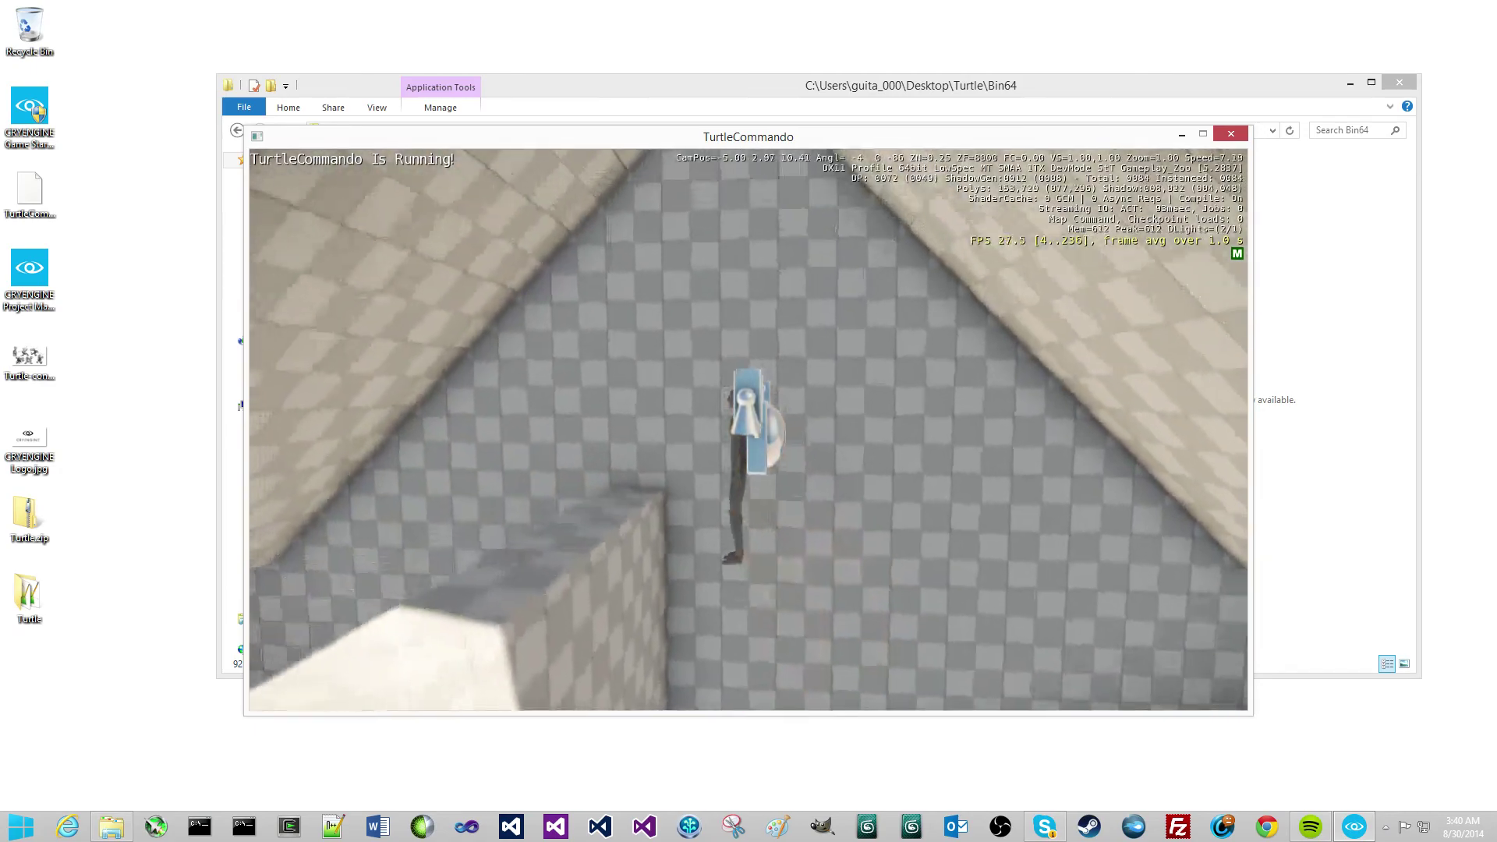
key("w")
key("space")
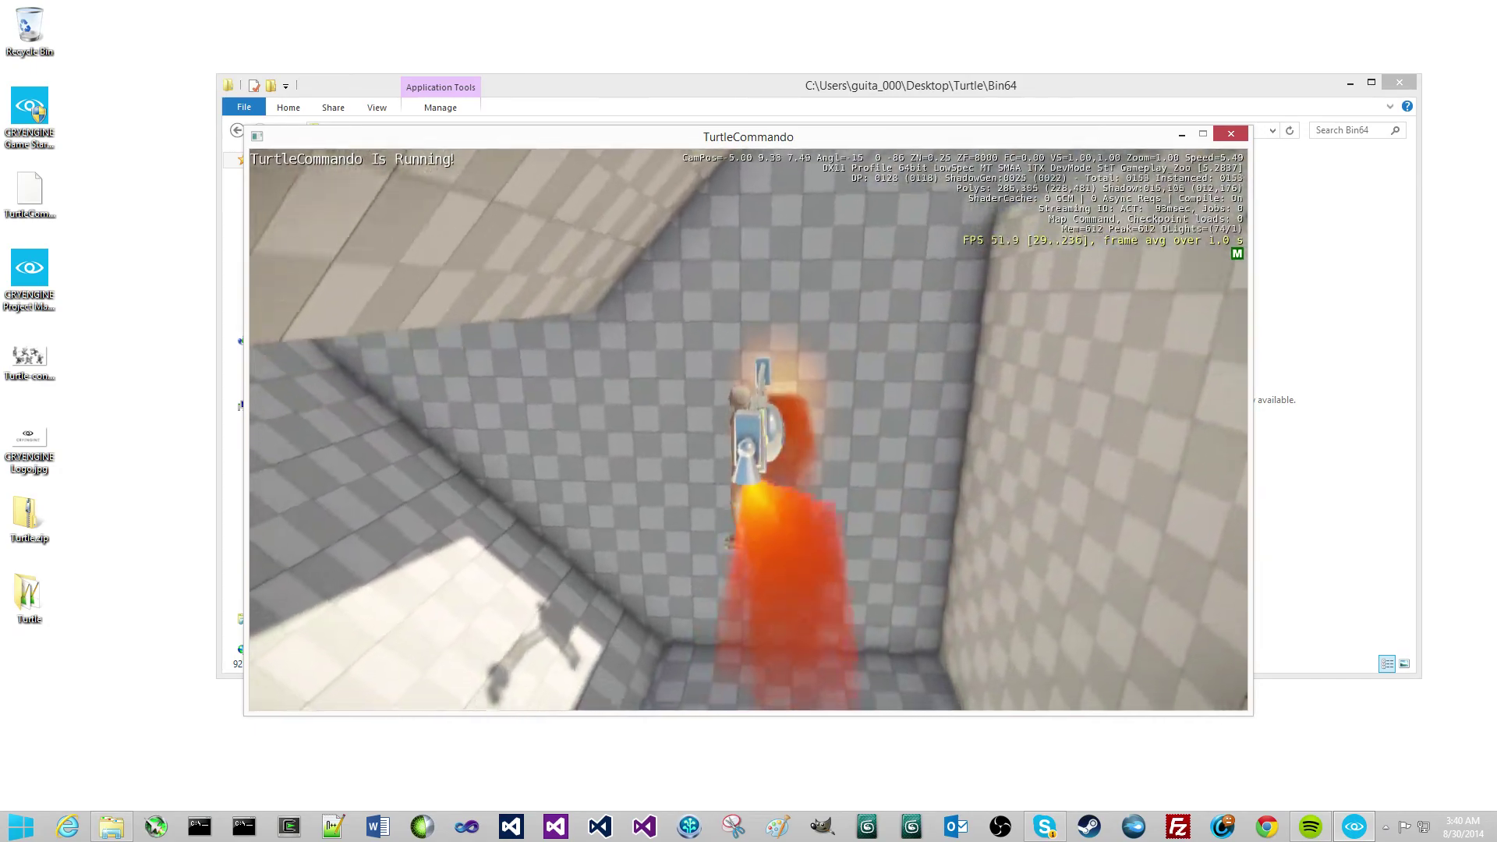
key("space")
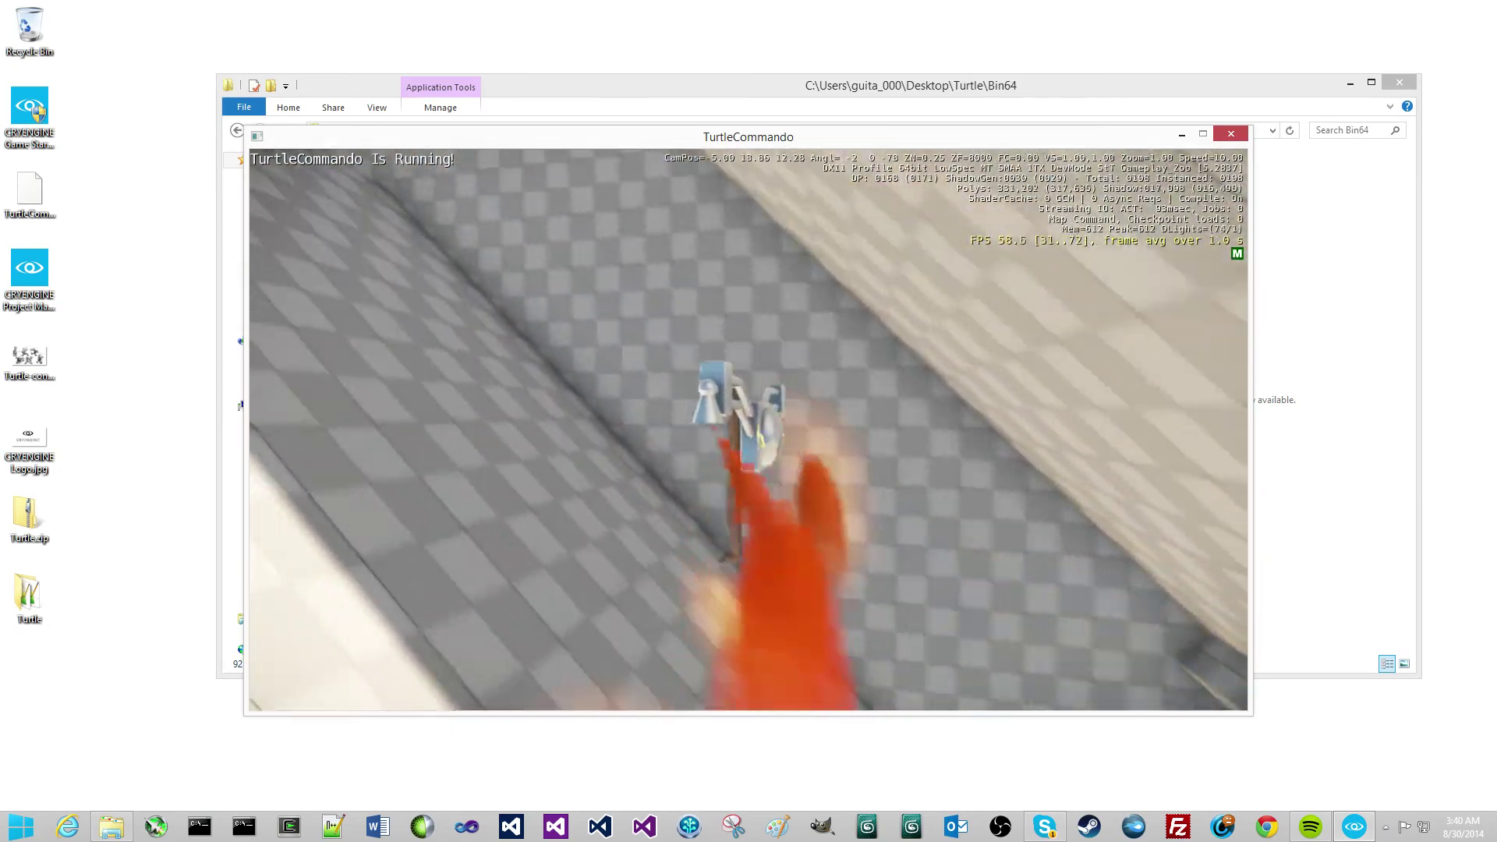